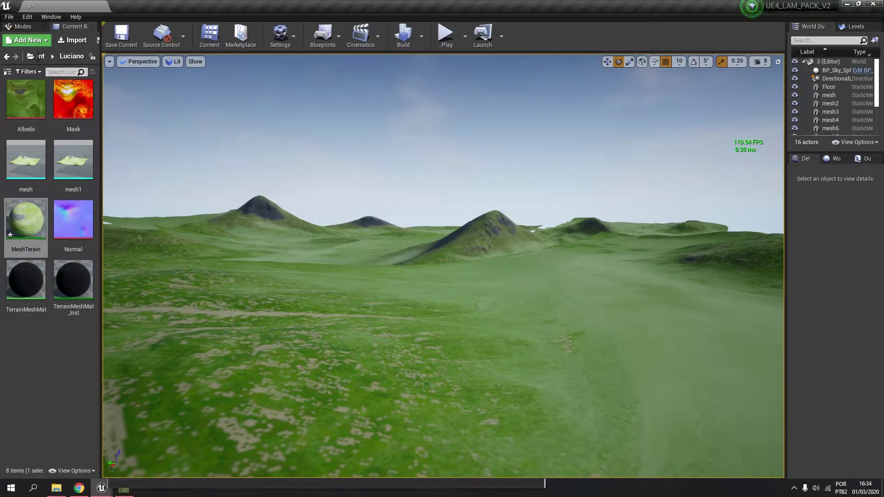
Survey the terrain in the level viewport and display it in Wireframe view mode.
{"action": "right_click_drag", "start_coordinate": [443, 266], "coordinate": [770, 266]}
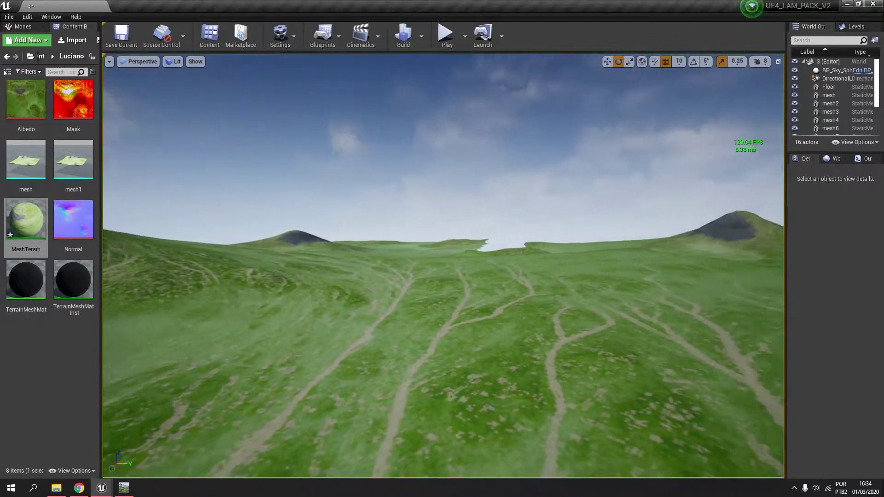
{"action": "right_click_drag", "start_coordinate": [593, 170], "coordinate": [762, 170]}
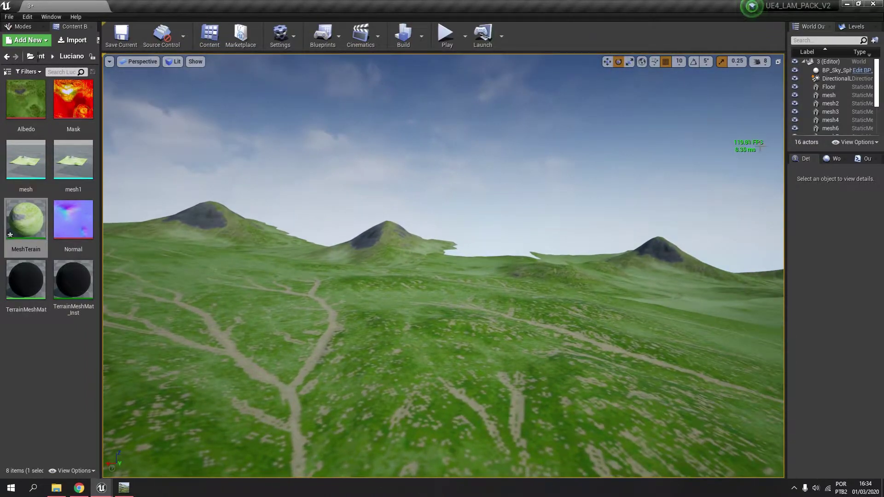
{"action": "left_click", "coordinate": [175, 62]}
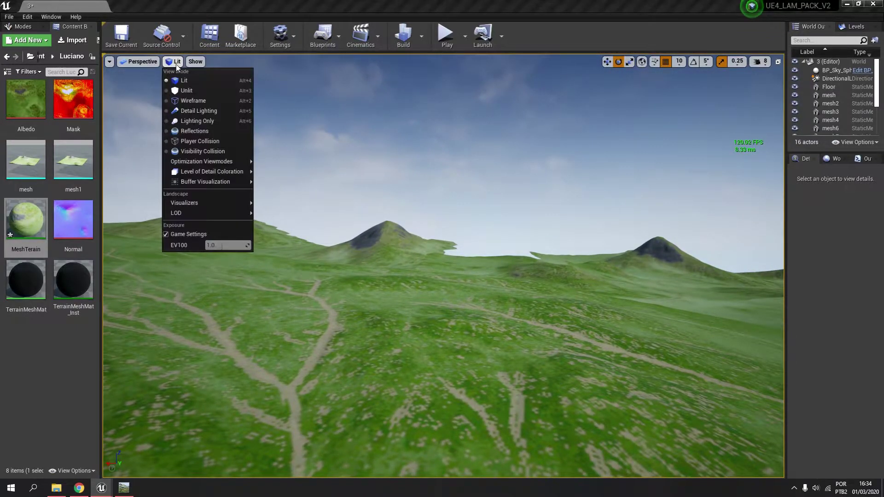
{"action": "left_click", "coordinate": [198, 100]}
{"action": "mouse_move", "coordinate": [324, 154]}
{"action": "right_mouse_down"}
{"action": "mouse_move", "coordinate": [103, 154]}
{"action": "mouse_move", "coordinate": [324, 154]}
{"action": "right_mouse_up"}
Show the terrain meshes with level of detail coloration and examine the surrounding tiles.
{"action": "left_click", "coordinate": [182, 62]}
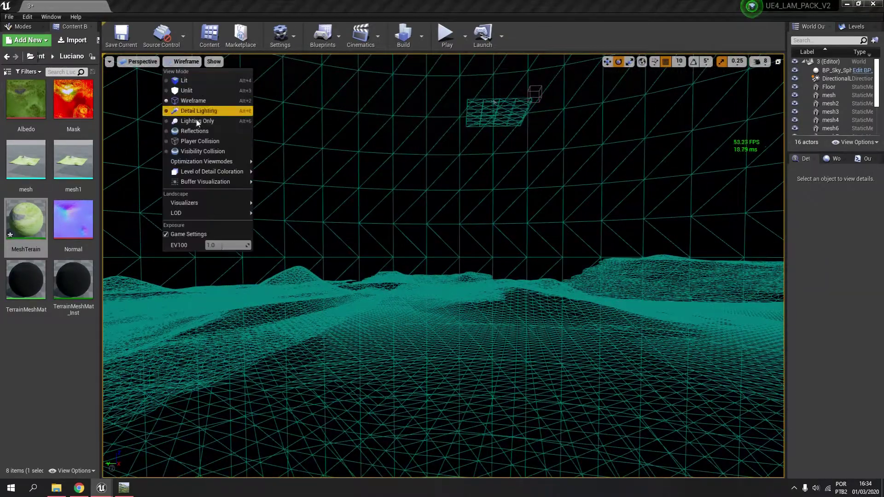
{"action": "mouse_move", "coordinate": [238, 177]}
{"action": "left_click", "coordinate": [278, 178]}
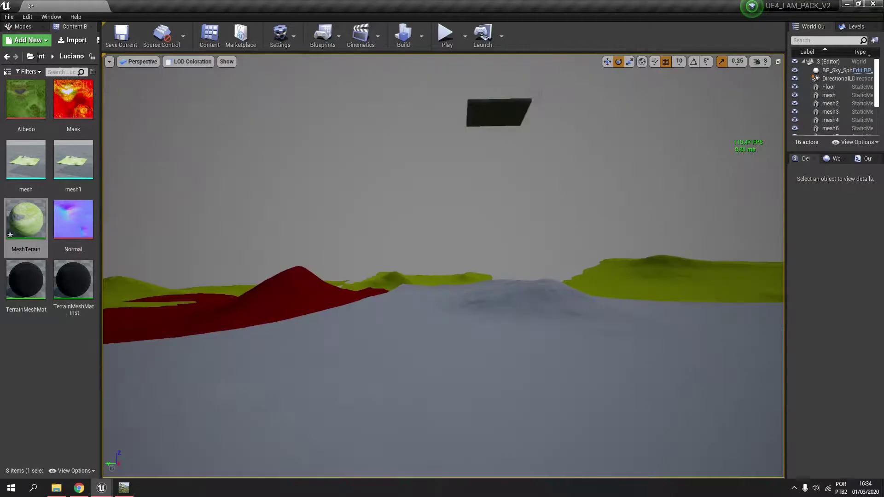
{"action": "right_click_drag", "start_coordinate": [279, 177], "coordinate": [168, 169]}
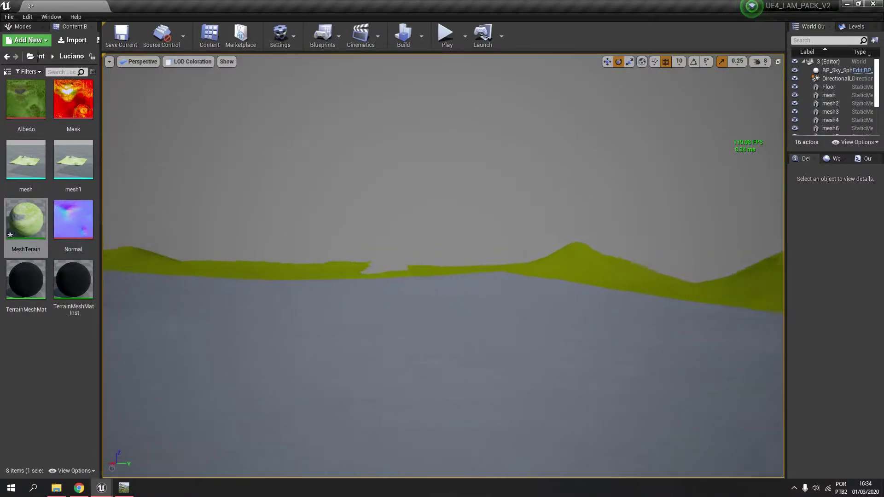
Return the viewport to Lit view mode and look over the terrain from several directions.
{"action": "left_click", "coordinate": [189, 66]}
{"action": "left_click", "coordinate": [191, 78]}
{"action": "right_click_drag", "start_coordinate": [191, 77], "coordinate": [60, 134]}
{"action": "right_click_drag", "start_coordinate": [443, 266], "coordinate": [396, 78]}
{"action": "key", "text": "s"}
{"action": "right_click_drag", "start_coordinate": [368, 254], "coordinate": [778, 271]}
{"action": "right_click_drag", "start_coordinate": [504, 290], "coordinate": [484, 265]}
{"action": "right_click_drag", "start_coordinate": [374, 169], "coordinate": [375, 168]}
{"action": "right_click", "coordinate": [375, 169]}
Play the level, fly forward over the green hills to inspect the terrain, and end the play session.
{"action": "left_click", "coordinate": [445, 36]}
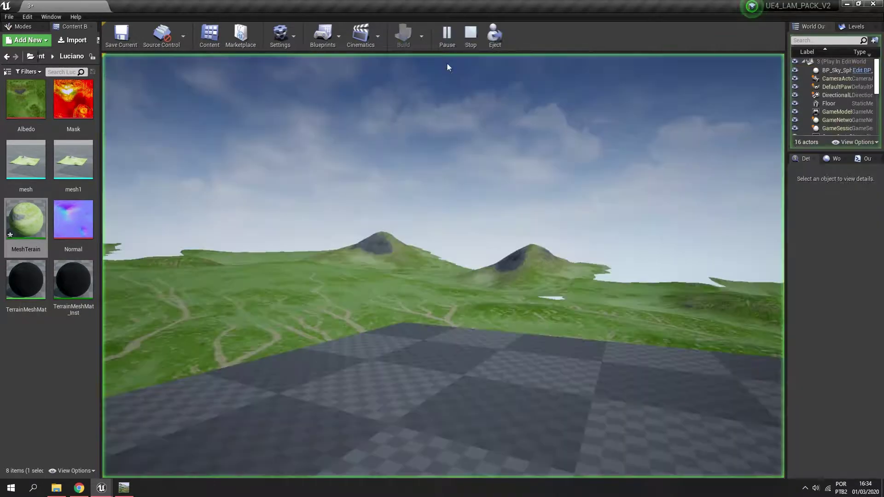
{"action": "key", "text": "w"}
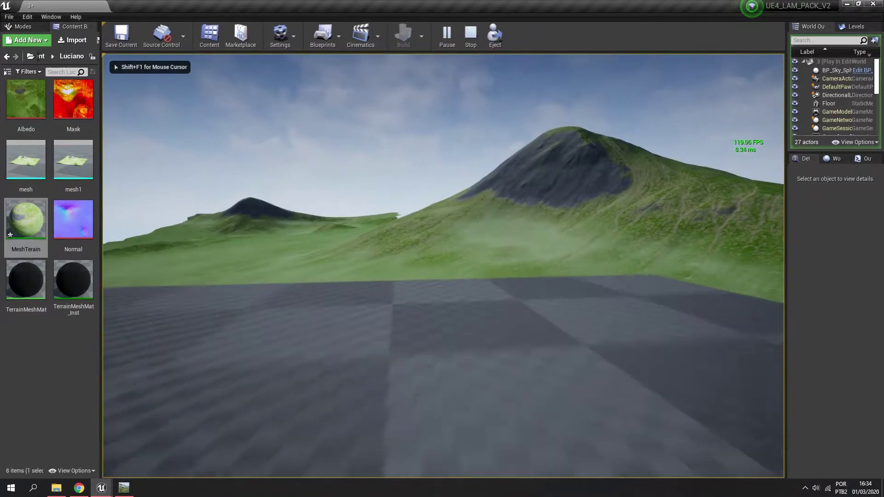
{"action": "key", "text": "w"}
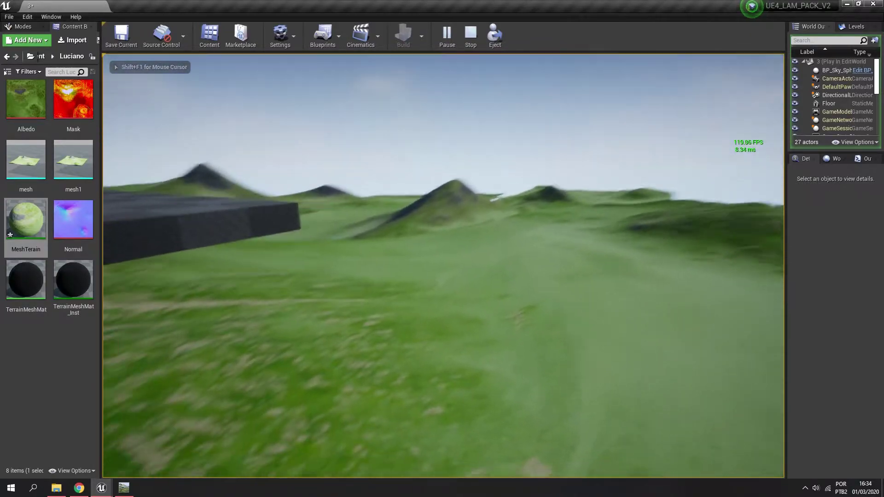
{"action": "key", "text": "w"}
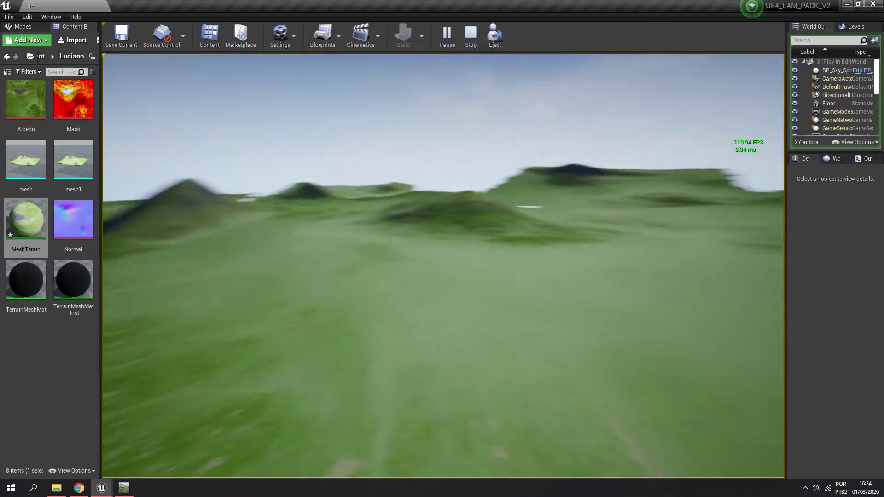
{"action": "key", "text": "w"}
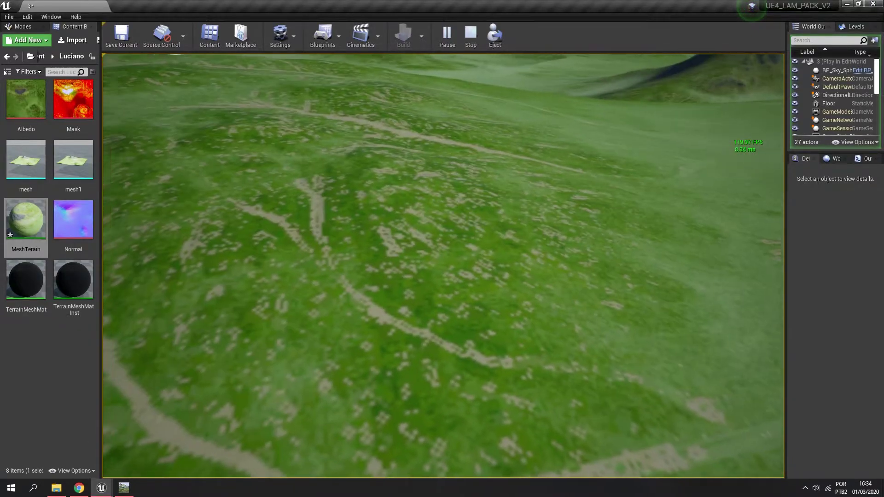
{"action": "key", "text": "Escape"}
Fly around the terrain in the editor viewport to examine the mountain, valley and outlying mesh tiles.
{"action": "right_click_drag", "start_coordinate": [260, 201], "coordinate": [111, 168]}
{"action": "key", "text": "w"}
{"action": "key", "text": "w"}
{"action": "key", "text": "w"}
{"action": "key", "text": "s"}
{"action": "key", "text": "w"}
{"action": "key", "text": "s"}
{"action": "key", "text": "s"}
{"action": "key", "text": "s"}
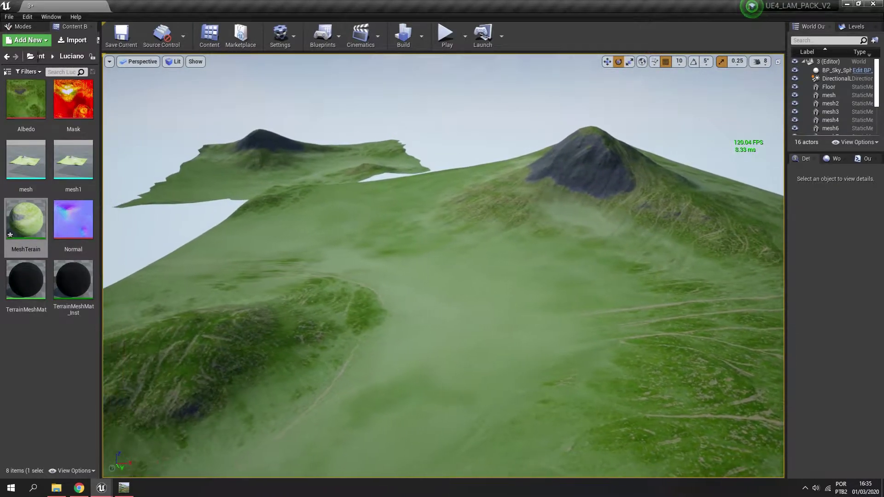
{"action": "right_click_drag", "start_coordinate": [372, 192], "coordinate": [315, 178]}
Select the distant terrain tile mesh2, and open the TerrainMeshMat material full screen to examine its node graph.
{"action": "left_click", "coordinate": [407, 201]}
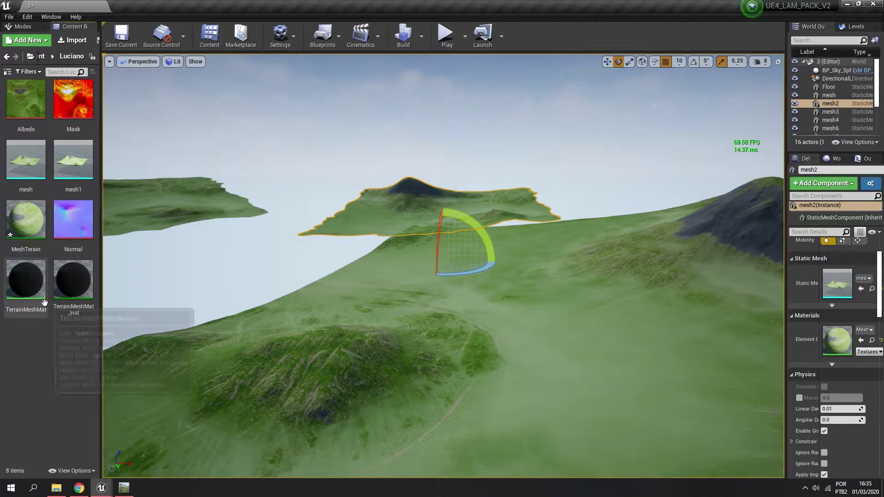
{"action": "double_click", "coordinate": [26, 280]}
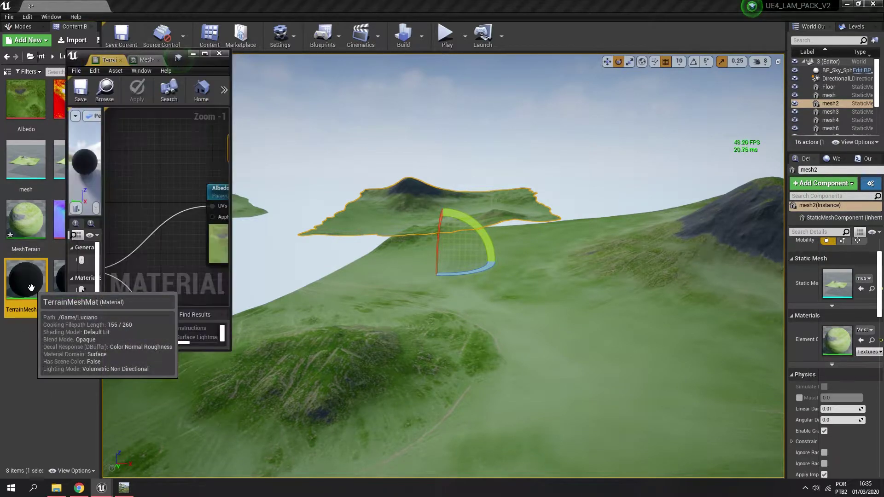
{"action": "left_click", "coordinate": [205, 54]}
{"action": "scroll", "coordinate": [395, 207], "scroll_direction": "down", "scroll_amount": 4}
{"action": "scroll", "coordinate": [381, 268], "scroll_direction": "up", "scroll_amount": 4}
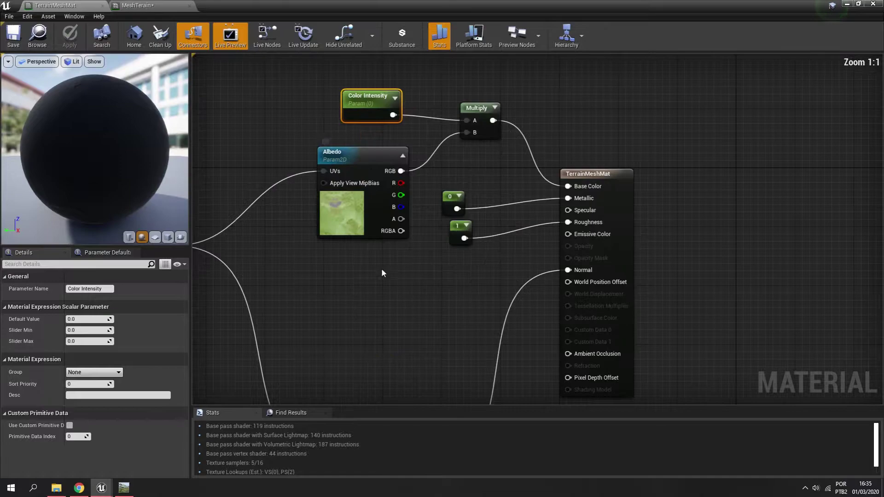
{"action": "right_click_drag", "start_coordinate": [382, 273], "coordinate": [321, 385]}
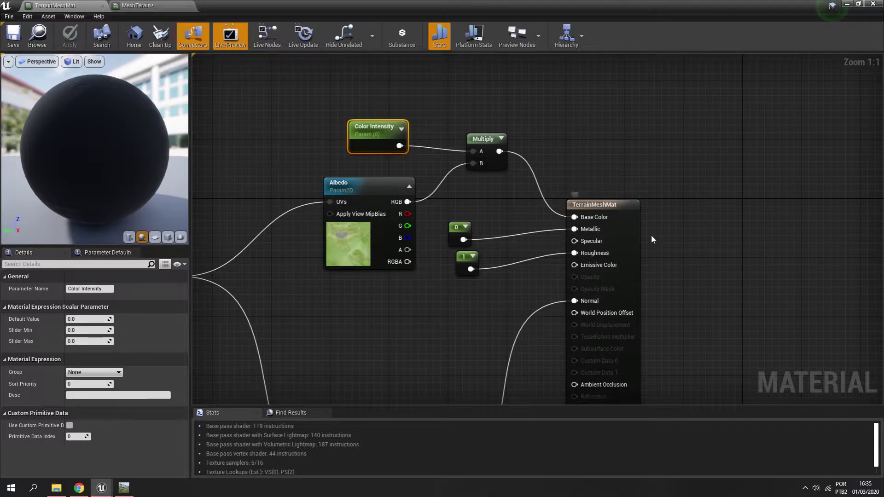
{"action": "right_click_drag", "start_coordinate": [500, 195], "coordinate": [615, 172]}
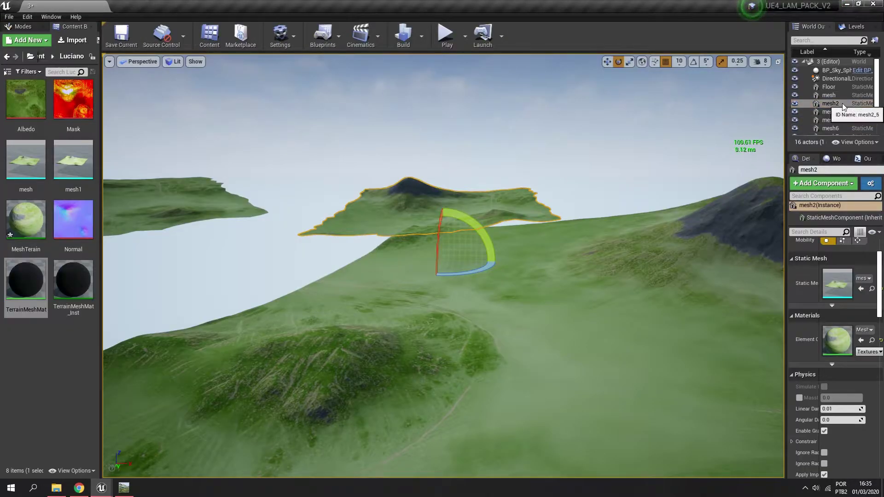
Open the static mesh used by mesh2 in its editor and frame the whole terrain piece.
{"action": "double_click", "coordinate": [839, 278]}
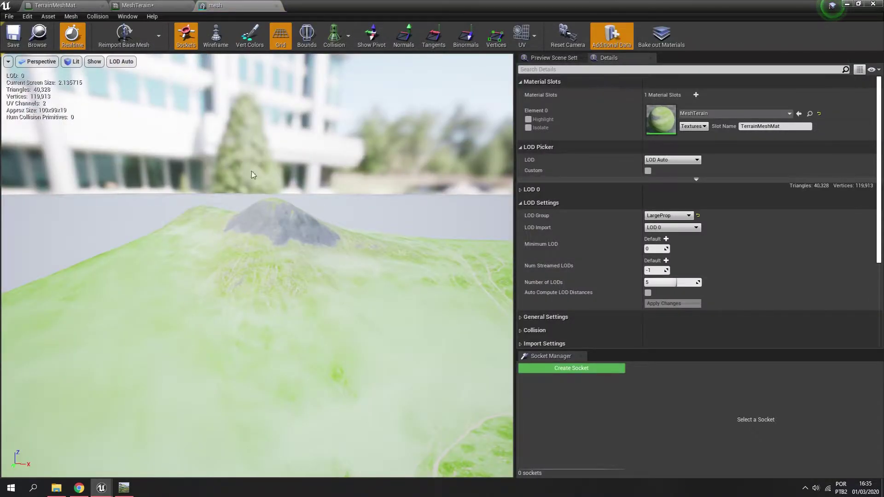
{"action": "right_click_drag", "start_coordinate": [333, 244], "coordinate": [387, 267]}
{"action": "key", "text": "f"}
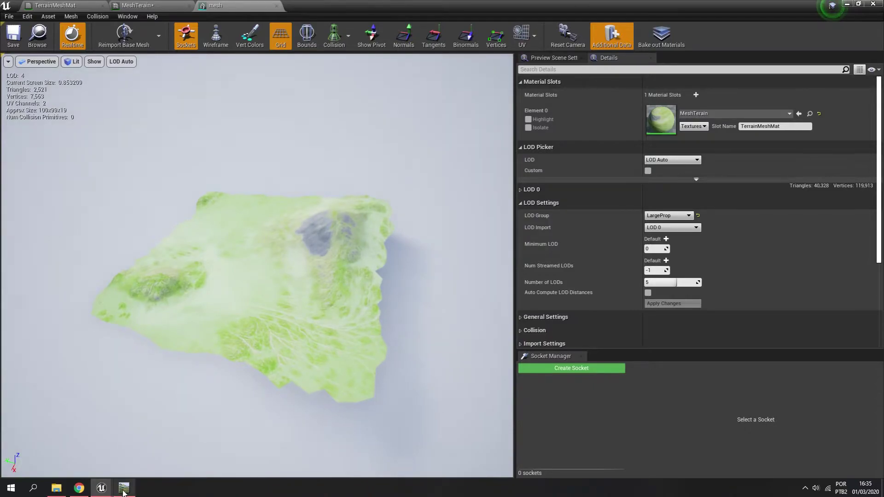
Switch to World Machine and inspect the textured terrain up close in the secondary 3D preview window.
{"action": "left_click", "coordinate": [123, 489]}
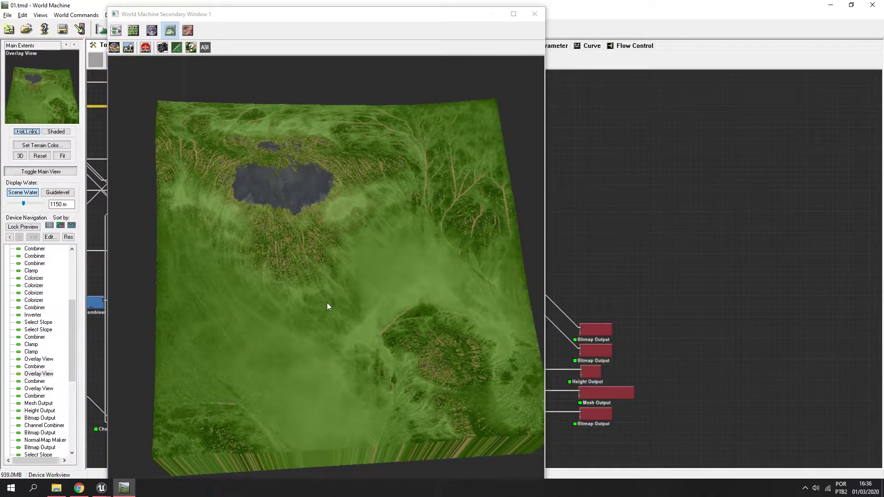
{"action": "scroll", "coordinate": [321, 301], "scroll_direction": "up", "scroll_amount": 4}
{"action": "left_click_drag", "start_coordinate": [326, 307], "coordinate": [650, 229]}
{"action": "left_click_drag", "start_coordinate": [297, 201], "coordinate": [379, 211]}
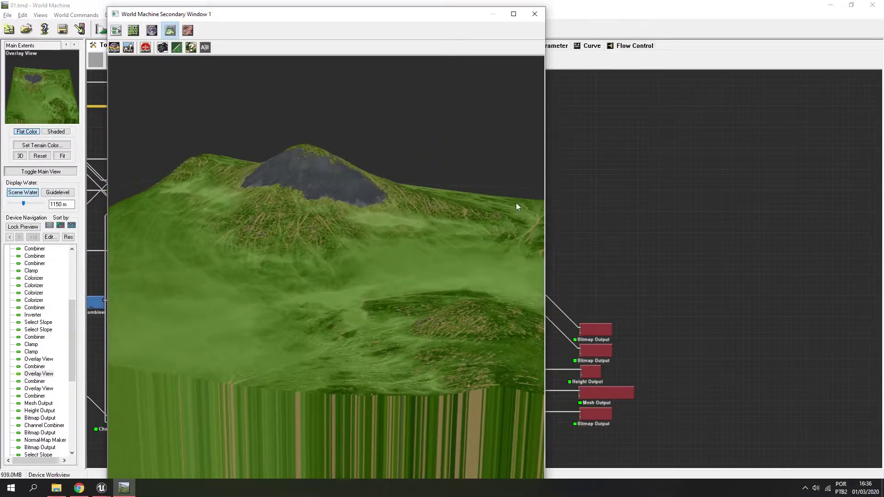
{"action": "left_click", "coordinate": [611, 204]}
Place the secondary 3D preview window beside the node graph and bring the terrain generator devices into view.
{"action": "left_click_drag", "start_coordinate": [405, 17], "coordinate": [875, 65]}
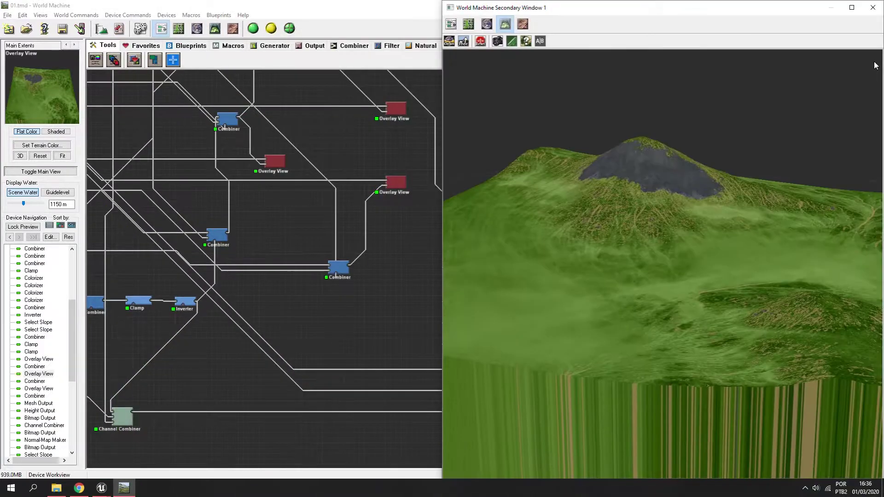
{"action": "scroll", "coordinate": [408, 237], "scroll_direction": "down", "scroll_amount": 3}
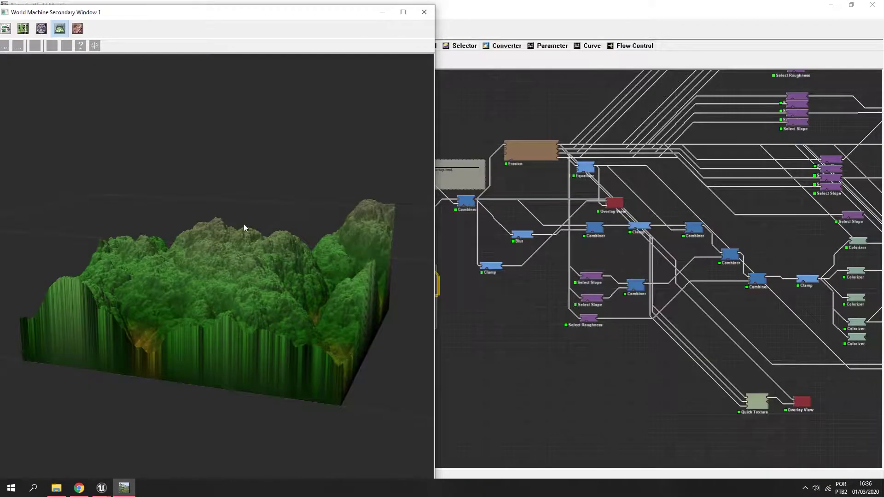
{"action": "left_click_drag", "start_coordinate": [307, 339], "coordinate": [423, 269]}
{"action": "middle_click_drag", "start_coordinate": [477, 318], "coordinate": [679, 354]}
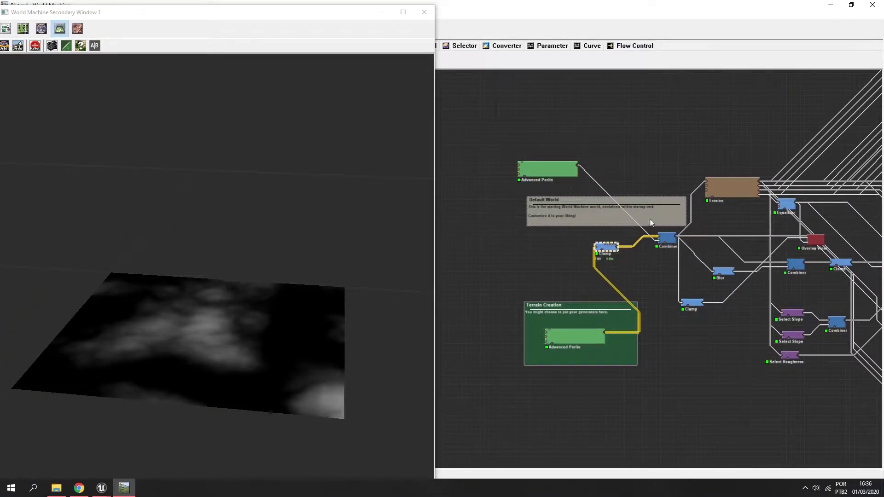
Preview both Advanced Perlin generators and the Combiner that merges them, examining each terrain shape in 3D.
{"action": "left_click", "coordinate": [553, 171]}
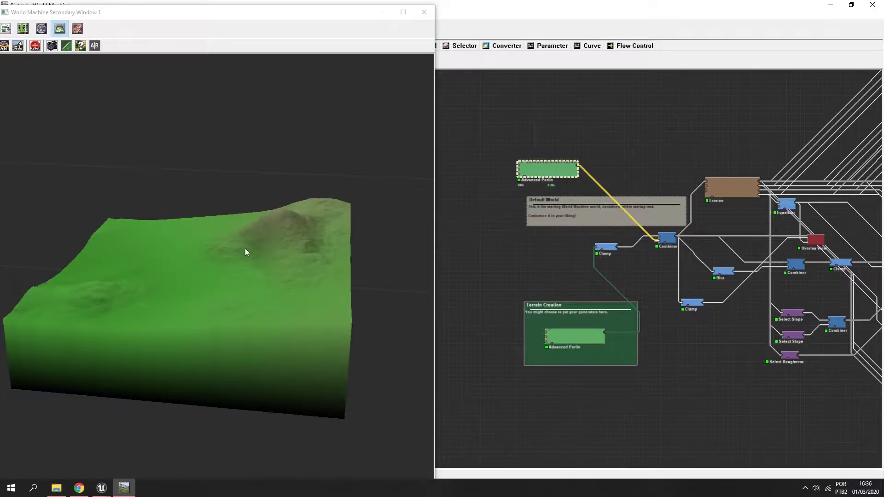
{"action": "left_click_drag", "start_coordinate": [245, 251], "coordinate": [435, 266]}
{"action": "scroll", "coordinate": [231, 214], "scroll_direction": "up", "scroll_amount": 5}
{"action": "scroll", "coordinate": [234, 215], "scroll_direction": "down", "scroll_amount": 5}
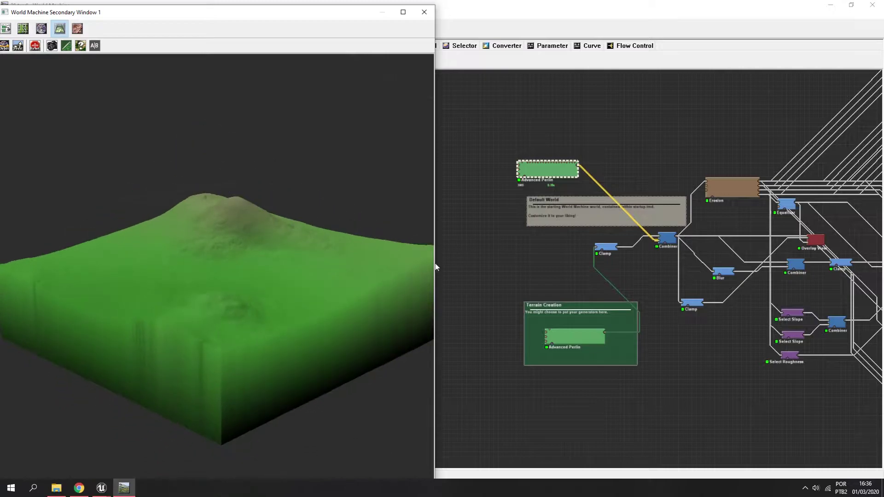
{"action": "left_click", "coordinate": [580, 343]}
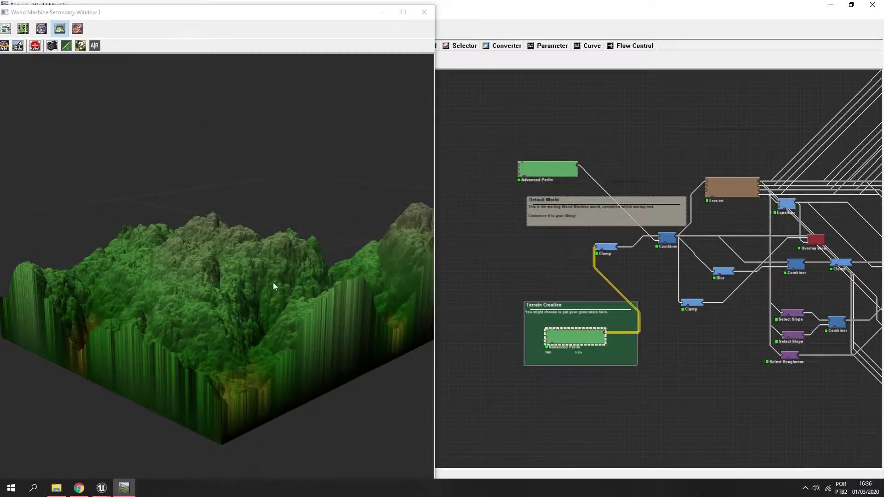
{"action": "left_click", "coordinate": [670, 240]}
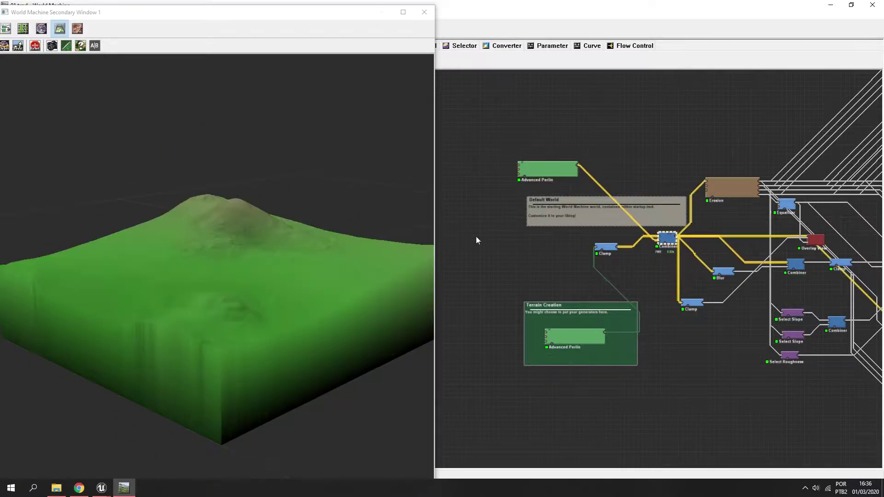
{"action": "left_click_drag", "start_coordinate": [199, 245], "coordinate": [278, 211]}
{"action": "scroll", "coordinate": [248, 212], "scroll_direction": "up", "scroll_amount": 3}
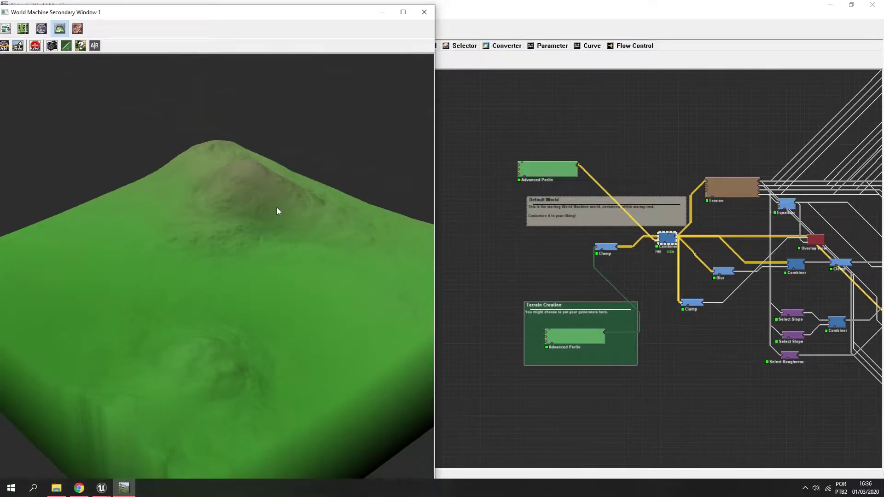
Preview the Erosion device and compare its primary input and output in the A/B split view.
{"action": "left_click", "coordinate": [744, 187]}
{"action": "left_click_drag", "start_coordinate": [244, 258], "coordinate": [252, 222]}
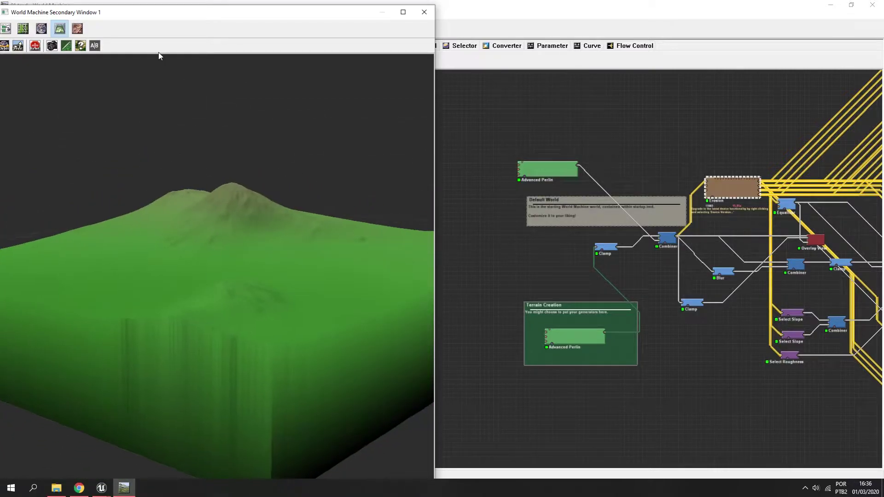
{"action": "left_click", "coordinate": [96, 45]}
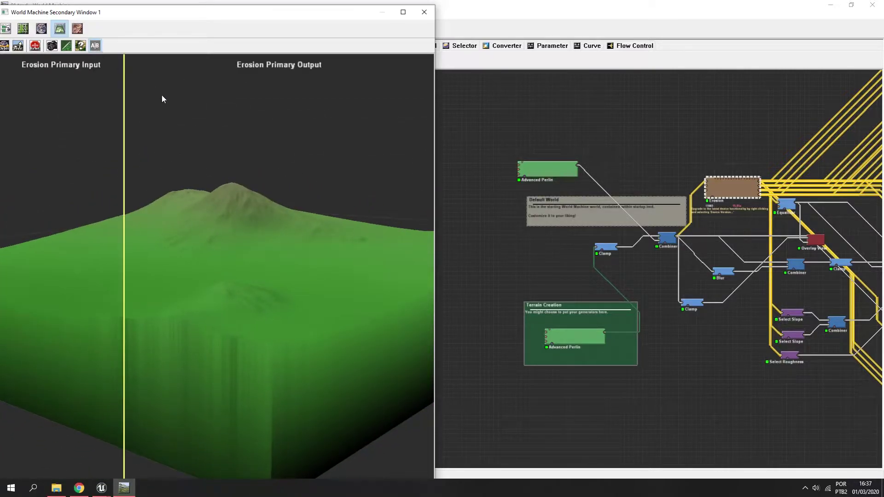
{"action": "left_click_drag", "start_coordinate": [125, 184], "coordinate": [96, 234]}
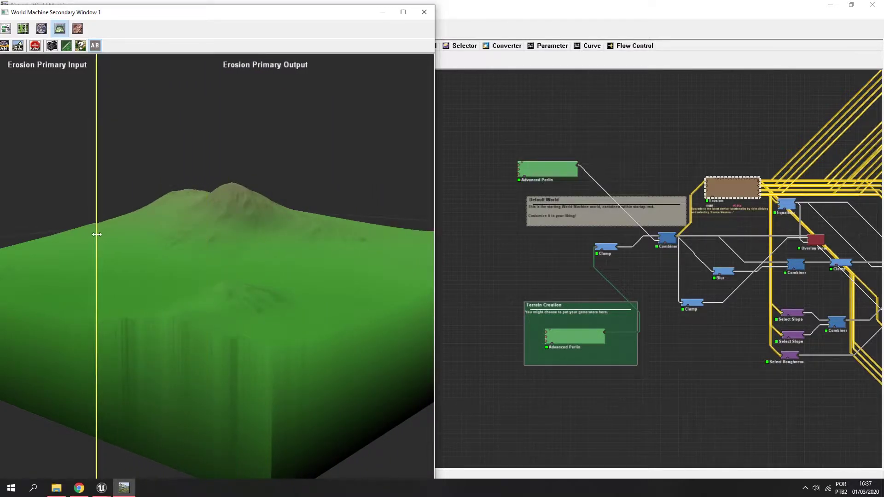
{"action": "scroll", "coordinate": [236, 198], "scroll_direction": "up", "scroll_amount": 5}
{"action": "scroll", "coordinate": [252, 162], "scroll_direction": "down", "scroll_amount": 3}
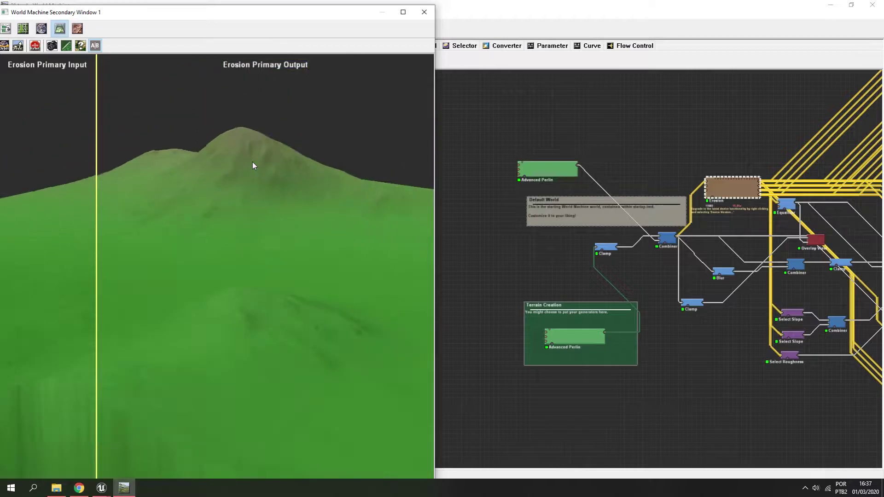
{"action": "left_click_drag", "start_coordinate": [252, 162], "coordinate": [214, 181]}
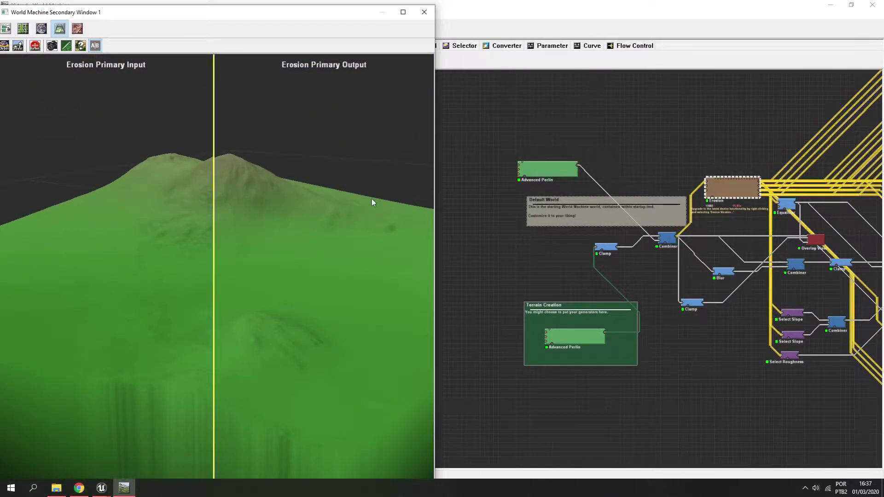
Compare the Advanced Perlin generator's input and output in the split view, and return the preview to Erosion.
{"action": "left_click", "coordinate": [542, 245]}
{"action": "left_click_drag", "start_coordinate": [532, 124], "coordinate": [663, 337]}
{"action": "left_click", "coordinate": [723, 192]}
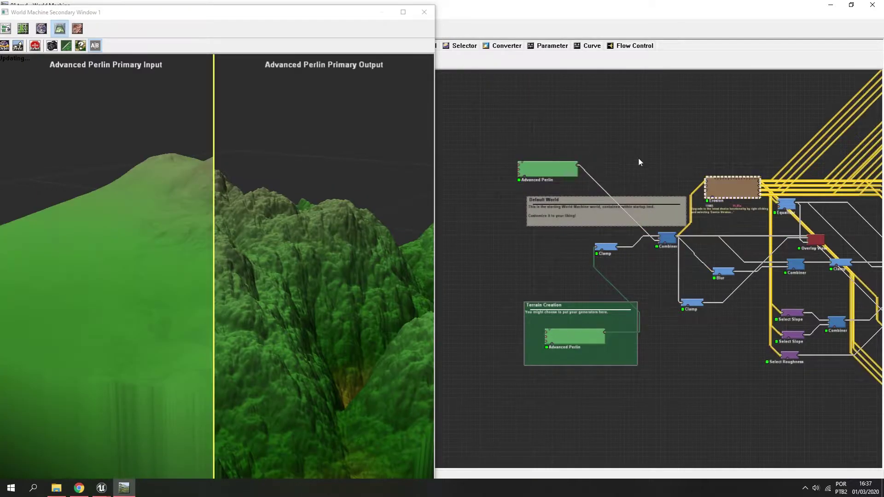
Preview the topmost Colorizer device fed by the Clamp and turn off the A/B split view.
{"action": "left_click", "coordinate": [606, 130]}
{"action": "left_click_drag", "start_coordinate": [744, 138], "coordinate": [494, 214]}
{"action": "left_click", "coordinate": [645, 125]}
{"action": "middle_click_drag", "start_coordinate": [707, 127], "coordinate": [635, 125]}
{"action": "scroll", "coordinate": [634, 129], "scroll_direction": "down", "scroll_amount": 3}
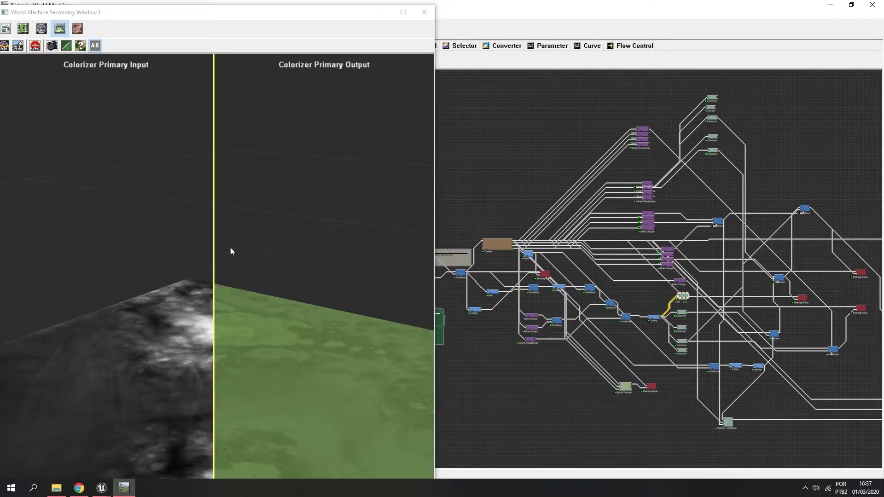
{"action": "left_click", "coordinate": [95, 46]}
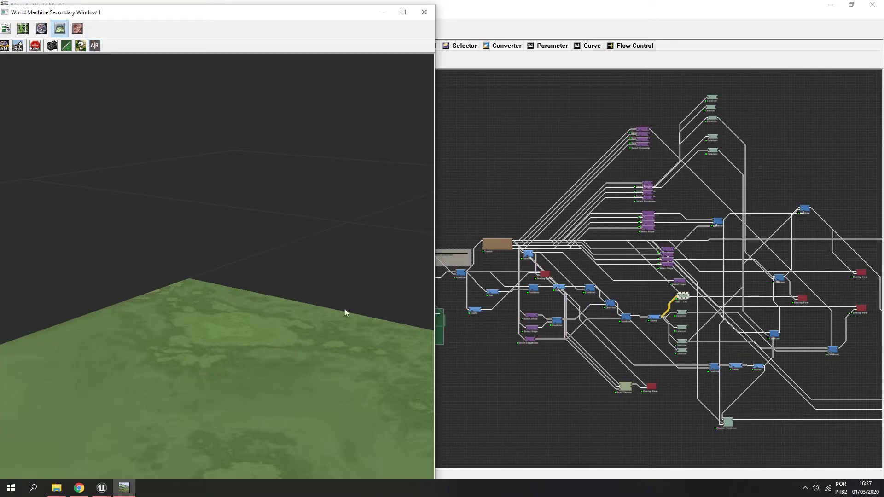
Preview the masks of the stacked Select Slope devices fed by Erosion one after another.
{"action": "scroll", "coordinate": [345, 313], "scroll_direction": "down", "scroll_amount": 3}
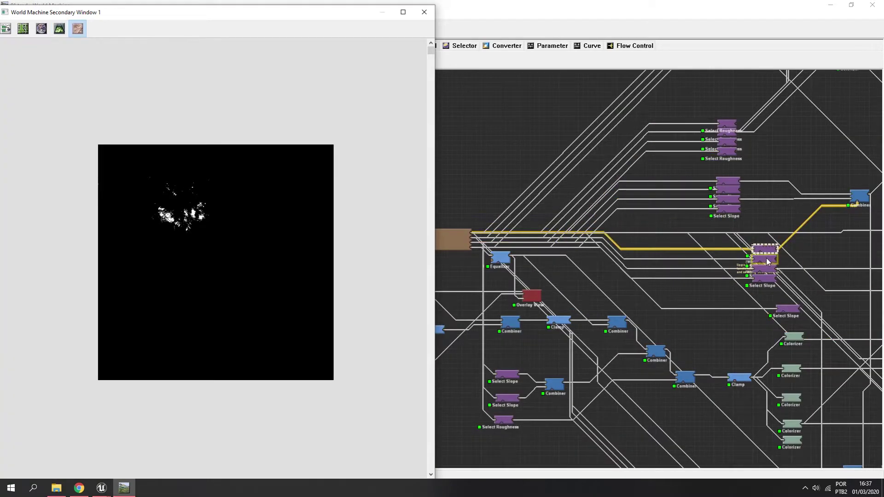
{"action": "left_click", "coordinate": [766, 260]}
{"action": "left_click", "coordinate": [766, 270]}
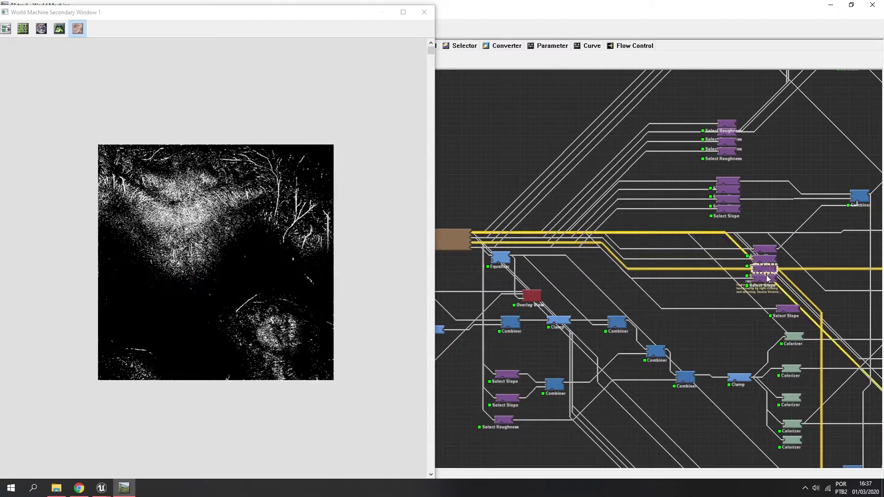
{"action": "left_click", "coordinate": [766, 279]}
{"action": "left_click", "coordinate": [762, 269]}
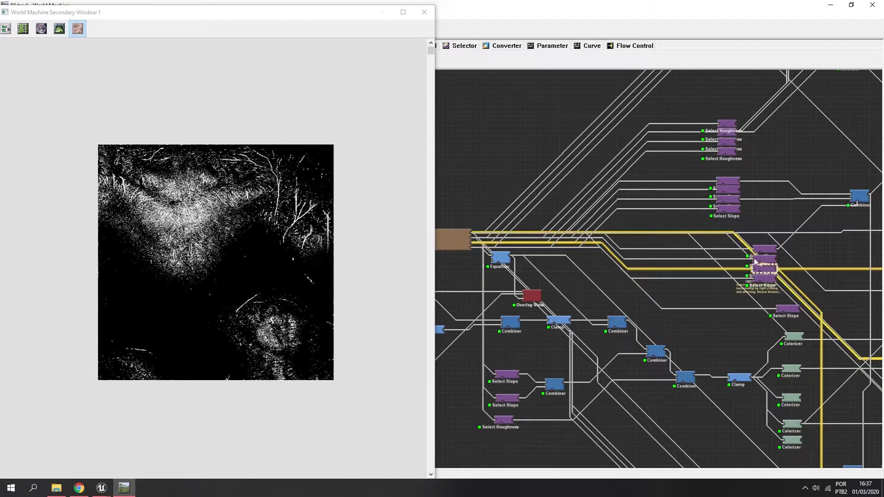
Preview the color map of the second Colorizer after the Clamp and examine it up close.
{"action": "middle_click_drag", "start_coordinate": [691, 243], "coordinate": [430, 210]}
{"action": "left_click", "coordinate": [530, 331]}
{"action": "scroll", "coordinate": [182, 233], "scroll_direction": "up", "scroll_amount": 3}
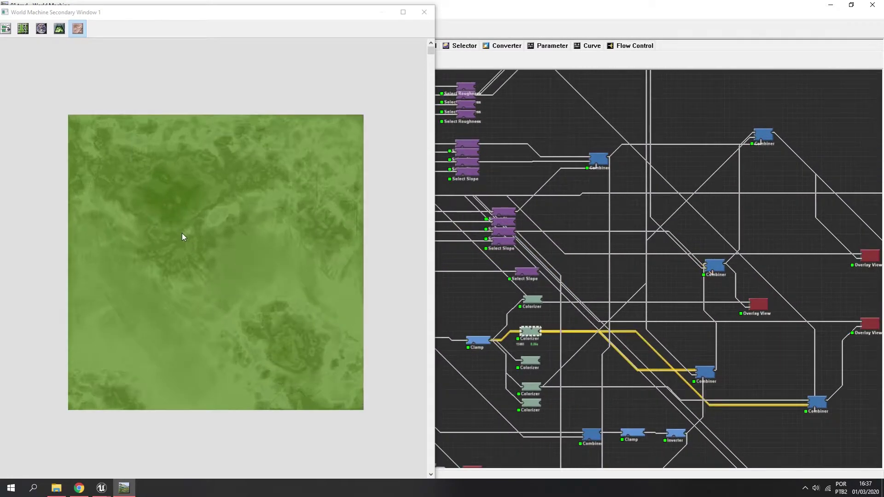
{"action": "scroll", "coordinate": [209, 255], "scroll_direction": "down", "scroll_amount": 3}
{"action": "scroll", "coordinate": [221, 254], "scroll_direction": "up", "scroll_amount": 1}
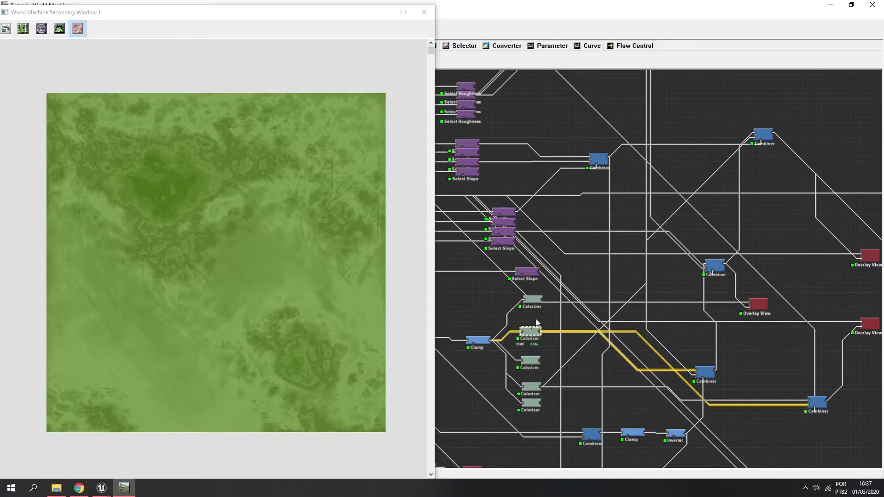
Preview the Combiner that blends the Colorizers, and trace its connection back to the Colorizer fed by Select Roughness.
{"action": "left_click", "coordinate": [708, 372]}
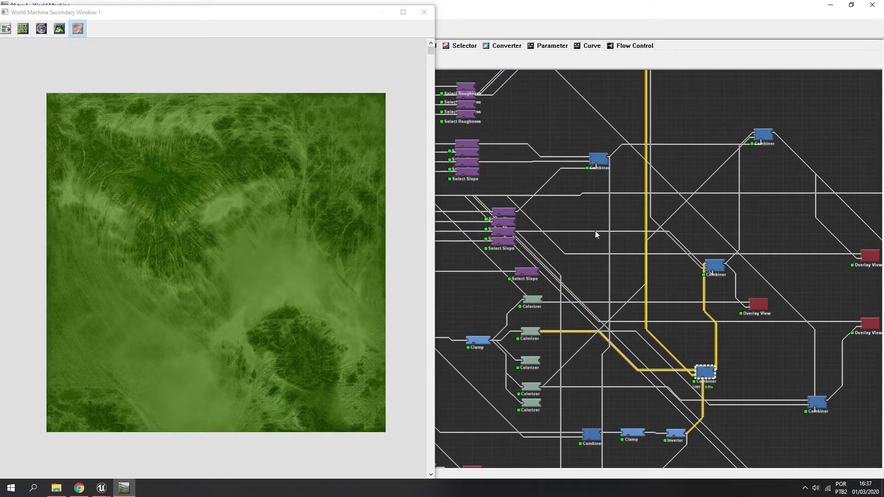
{"action": "left_click_drag", "start_coordinate": [652, 354], "coordinate": [692, 375]}
{"action": "left_click_drag", "start_coordinate": [620, 215], "coordinate": [665, 333]}
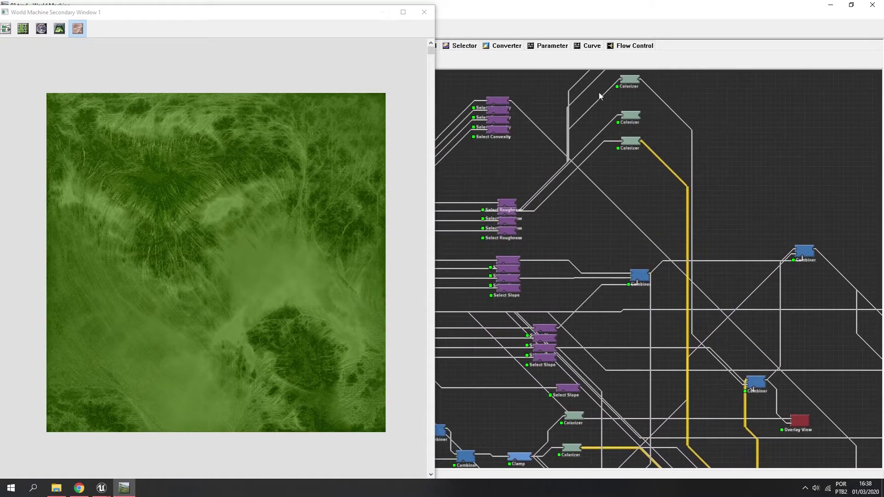
{"action": "left_click", "coordinate": [634, 143]}
{"action": "left_click_drag", "start_coordinate": [651, 217], "coordinate": [607, 96]}
{"action": "left_click", "coordinate": [708, 370]}
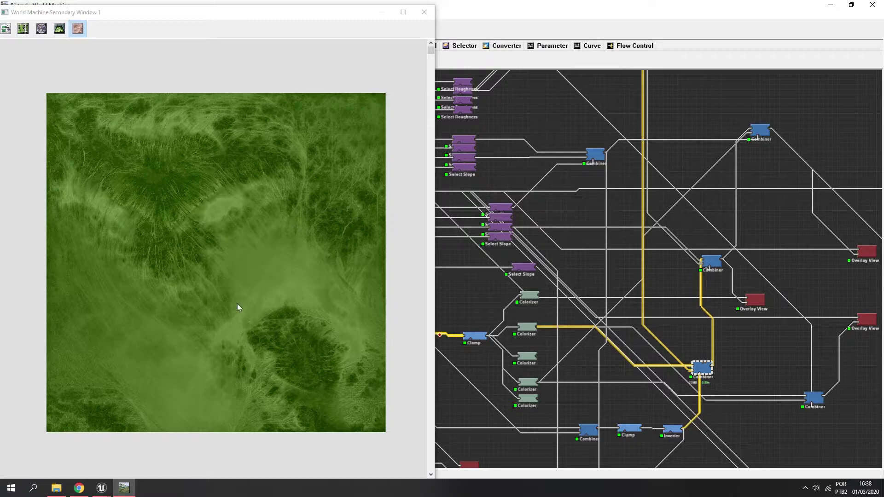
Preview the next Combiner in the color chain and compare it with its Select Slope mask.
{"action": "left_click", "coordinate": [713, 260]}
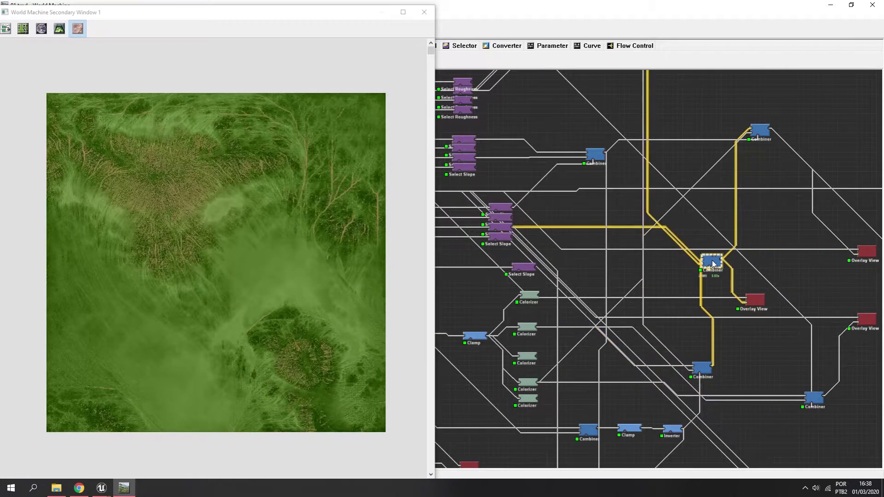
{"action": "left_click", "coordinate": [500, 228]}
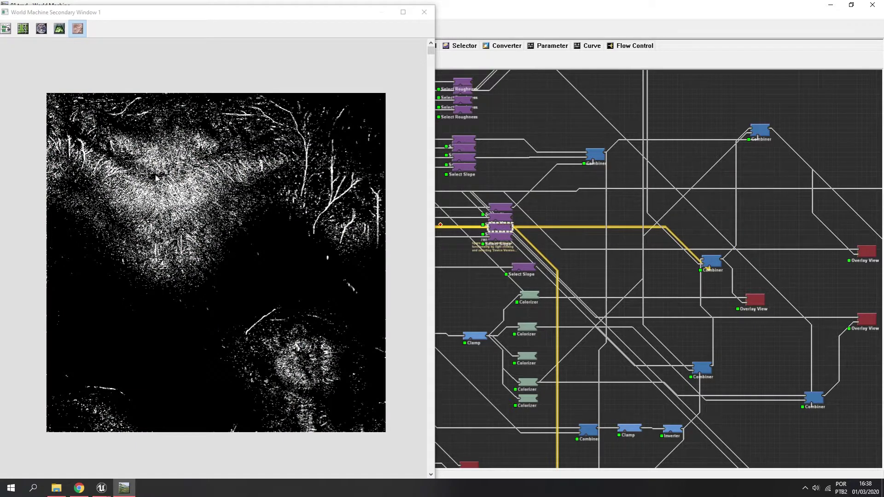
{"action": "left_click", "coordinate": [712, 260]}
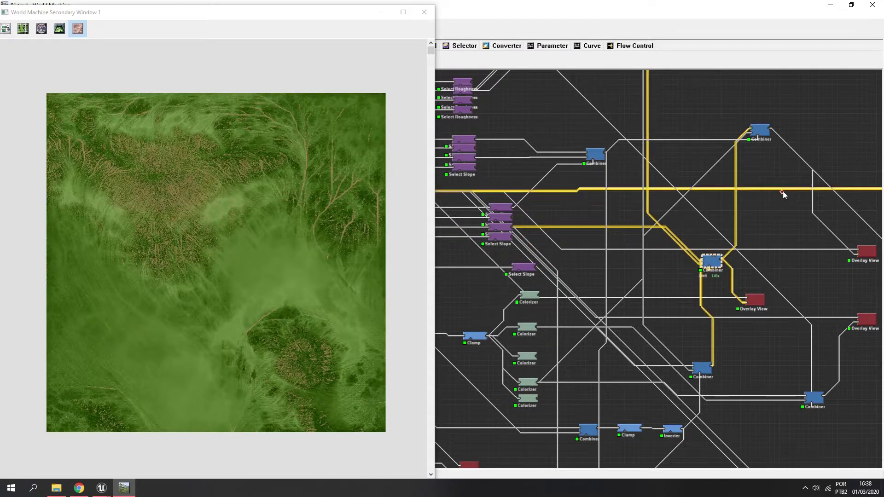
Preview the final color Combiner and its Overlay View, and examine the textured terrain in 3D.
{"action": "middle_click_drag", "start_coordinate": [778, 165], "coordinate": [757, 193]}
{"action": "left_click", "coordinate": [739, 160]}
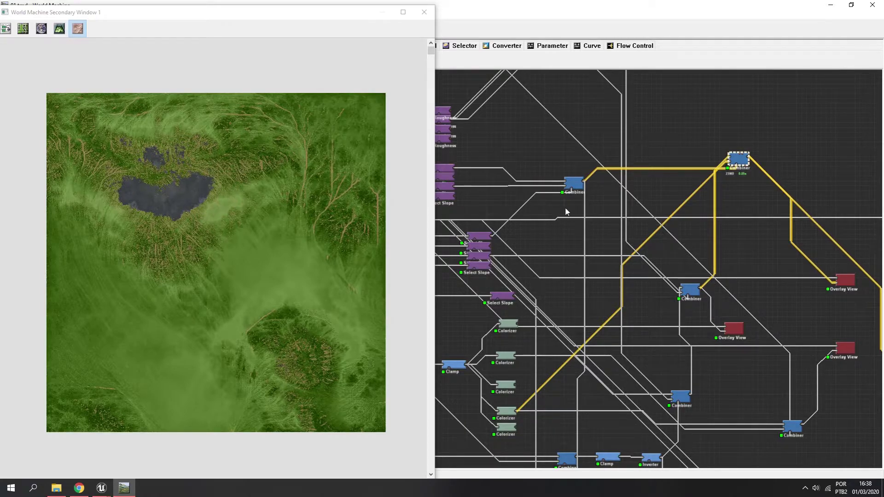
{"action": "left_click", "coordinate": [844, 282]}
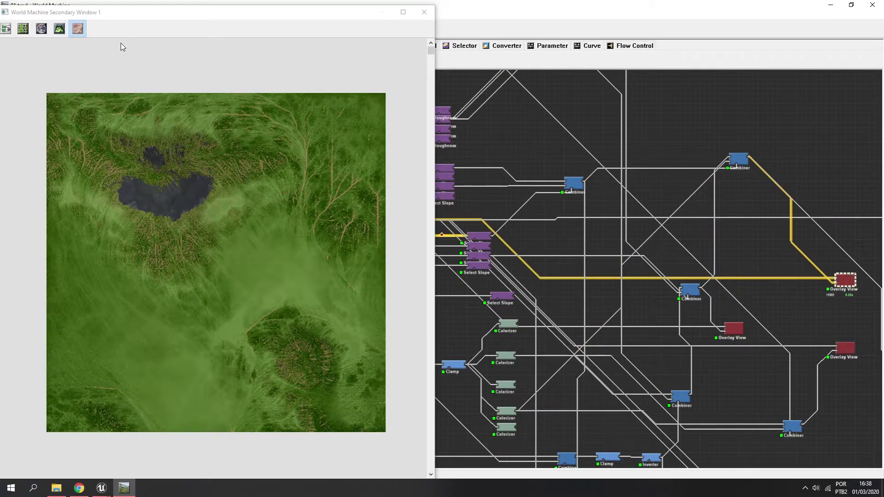
{"action": "left_click", "coordinate": [59, 29]}
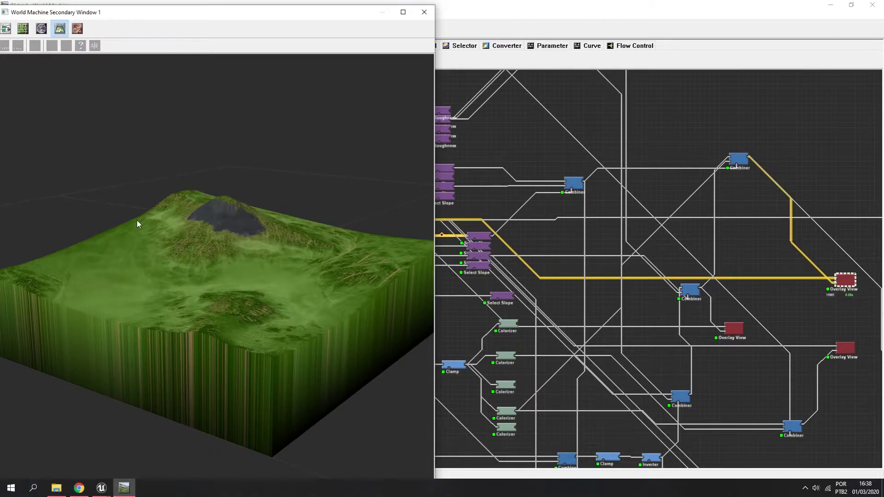
{"action": "scroll", "coordinate": [256, 227], "scroll_direction": "up", "scroll_amount": 3}
{"action": "scroll", "coordinate": [220, 249], "scroll_direction": "up", "scroll_amount": 8}
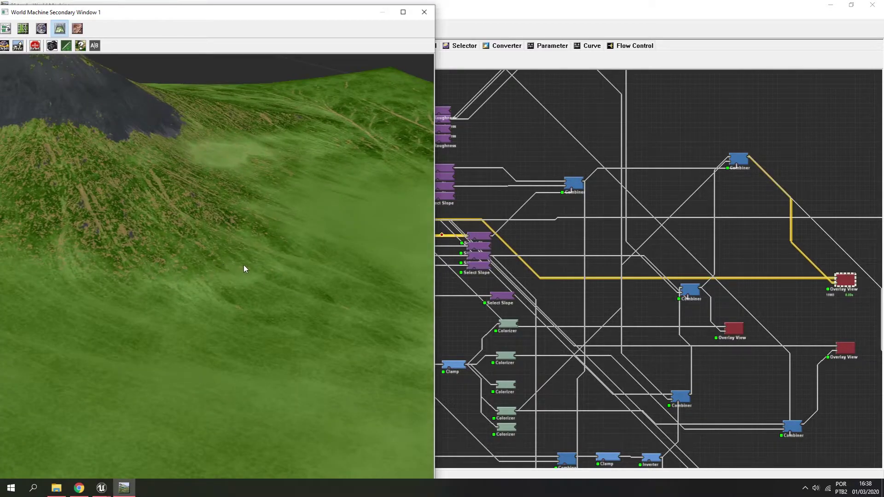
{"action": "left_click_drag", "start_coordinate": [244, 269], "coordinate": [307, 287]}
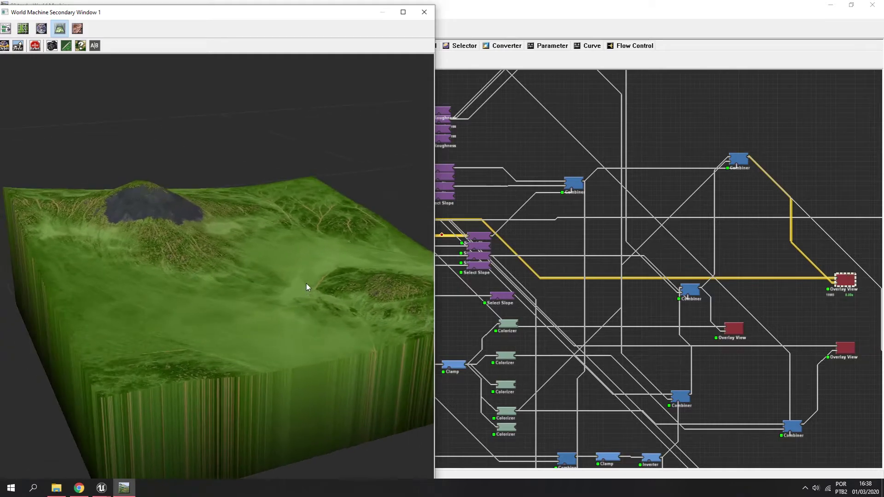
Switch to the Unreal Engine level and look over the terrain mesh tiles.
{"action": "left_click", "coordinate": [104, 488]}
{"action": "left_click", "coordinate": [52, 450]}
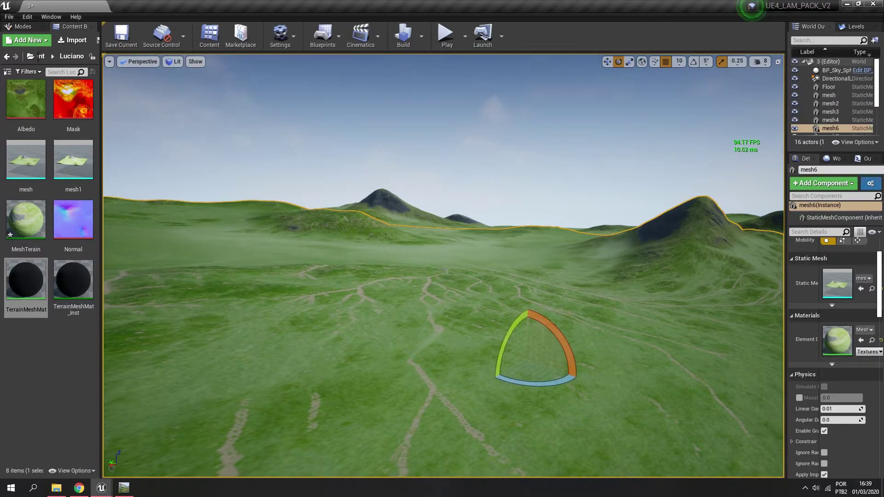
{"action": "left_click", "coordinate": [442, 138]}
{"action": "right_click_drag", "start_coordinate": [442, 138], "coordinate": [463, 119]}
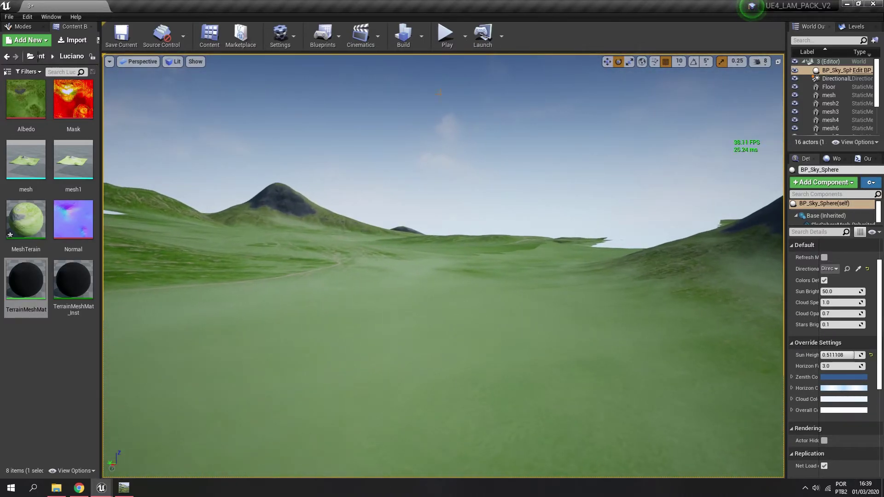
Play the level to fly over the terrain, end the session and pull back from the ground.
{"action": "left_click", "coordinate": [445, 36]}
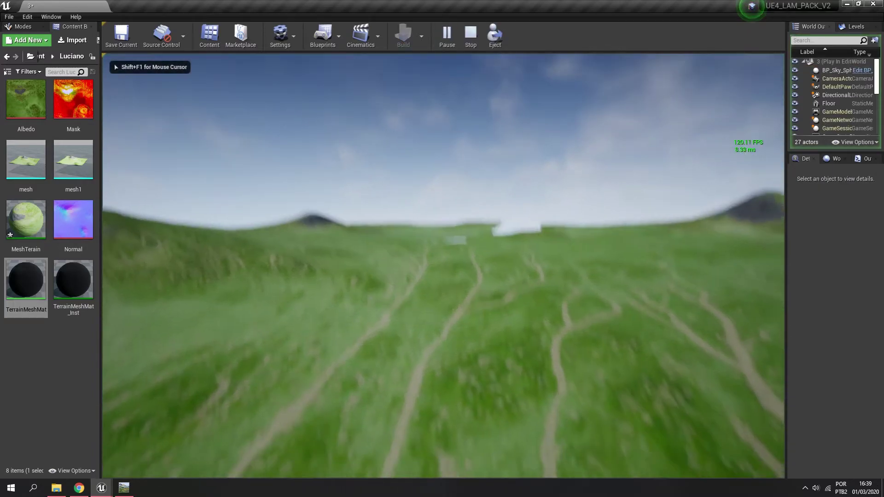
{"action": "key", "text": "Escape"}
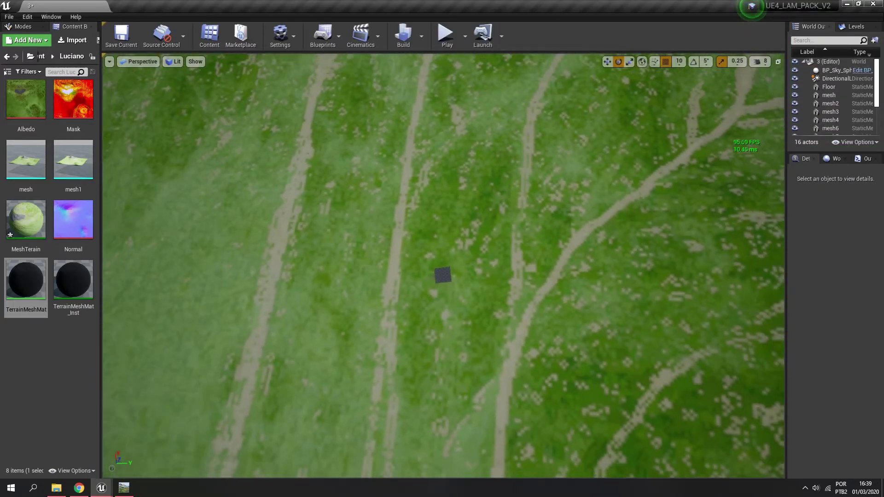
{"action": "key", "text": "s"}
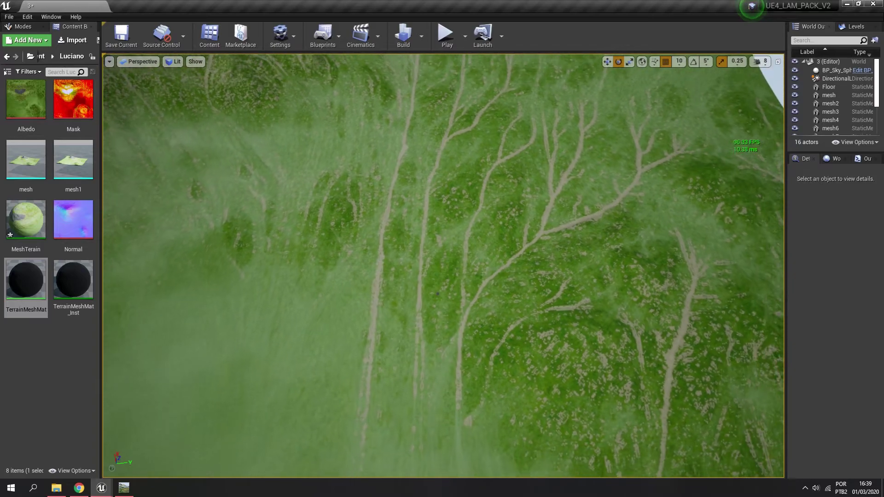
Show the viewport in LOD Coloration and inspect the terrain tiles from several angles.
{"action": "left_click", "coordinate": [169, 62]}
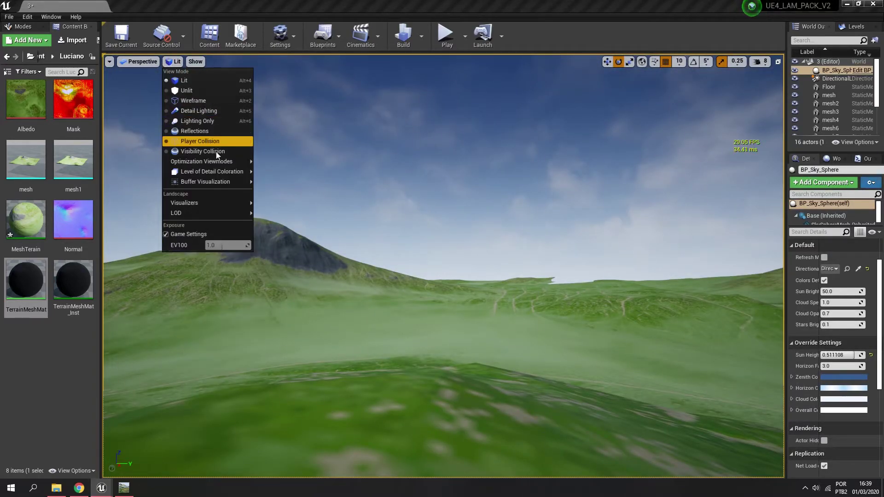
{"action": "left_click", "coordinate": [277, 181]}
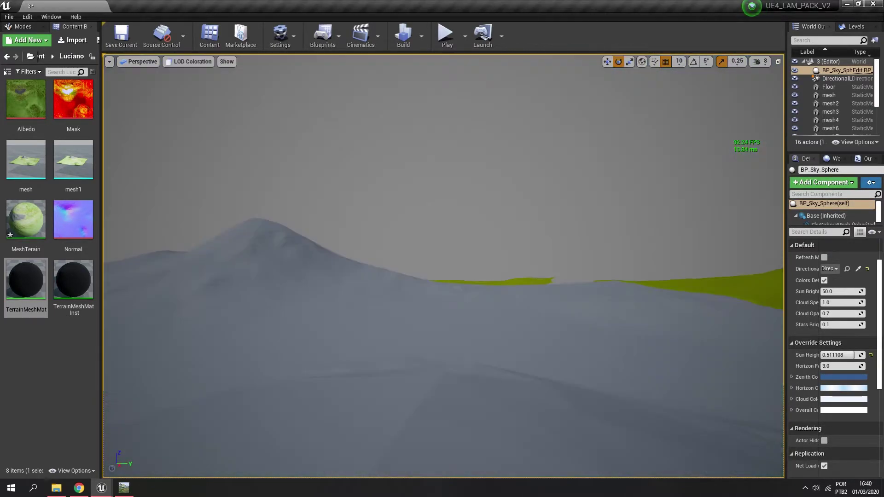
{"action": "right_click_drag", "start_coordinate": [277, 181], "coordinate": [129, 239]}
{"action": "key", "text": "s"}
{"action": "right_click_drag", "start_coordinate": [442, 265], "coordinate": [608, 237]}
{"action": "right_click_drag", "start_coordinate": [278, 179], "coordinate": [277, 180]}
{"action": "right_click_drag", "start_coordinate": [377, 208], "coordinate": [377, 208]}
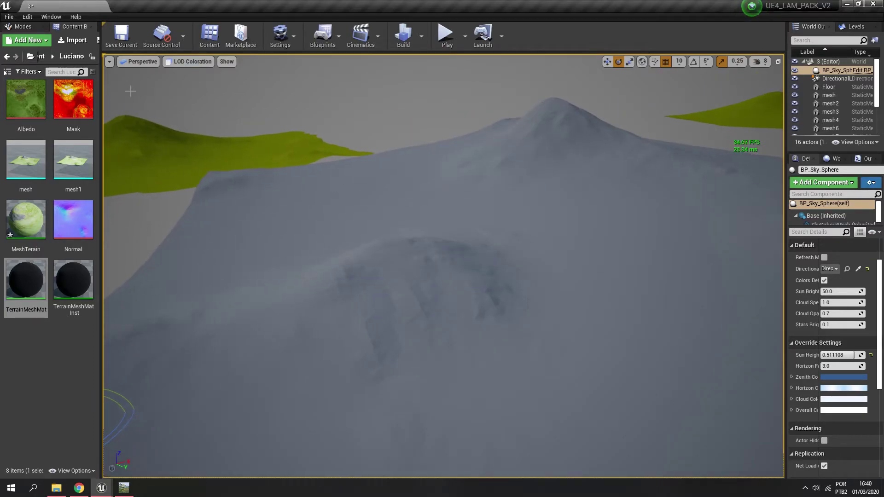
Move the nearest terrain tile far away and back towards the camera to check its LOD switching.
{"action": "left_click", "coordinate": [416, 223]}
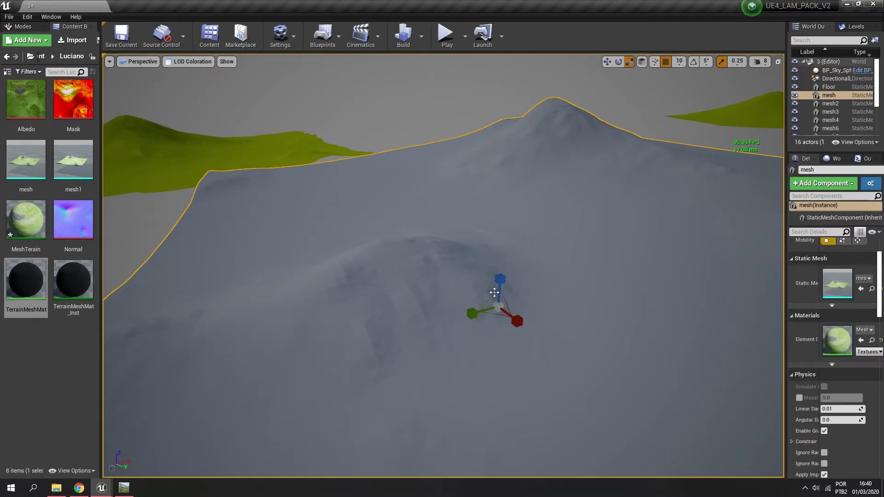
{"action": "left_click_drag", "start_coordinate": [524, 321], "coordinate": [367, 209]}
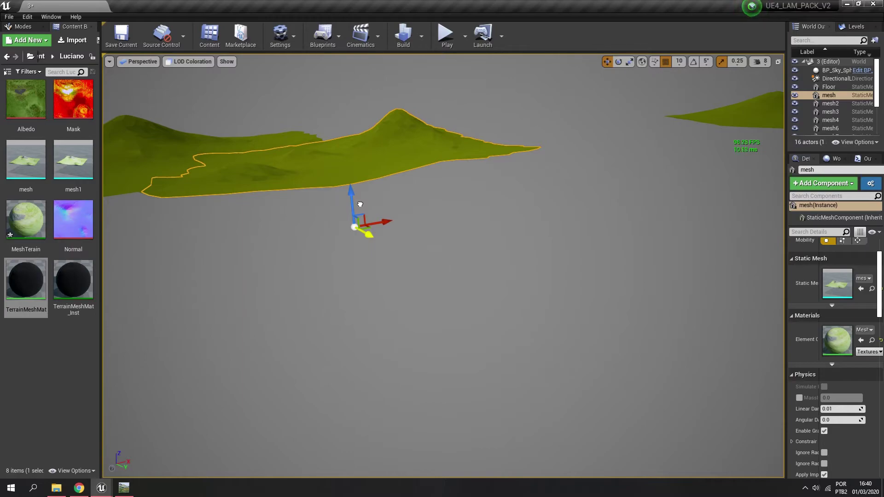
{"action": "left_click_drag", "start_coordinate": [373, 216], "coordinate": [534, 367]}
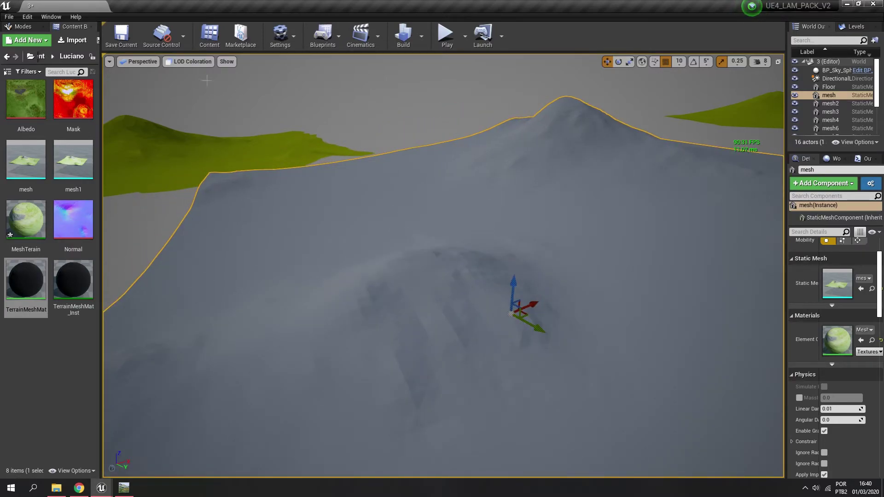
Return the viewport to Lit mode and shift the selected terrain tile slightly along its Y axis.
{"action": "left_click", "coordinate": [191, 64]}
{"action": "left_click", "coordinate": [184, 81]}
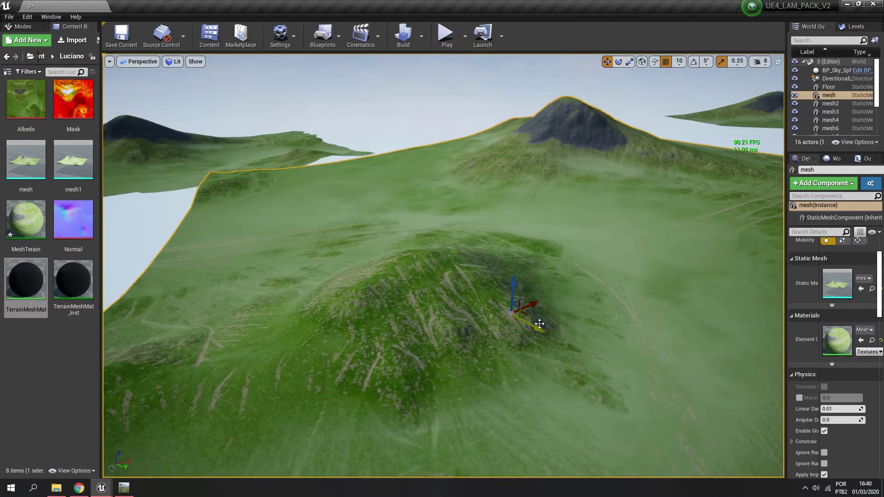
{"action": "left_click_drag", "start_coordinate": [540, 329], "coordinate": [453, 295]}
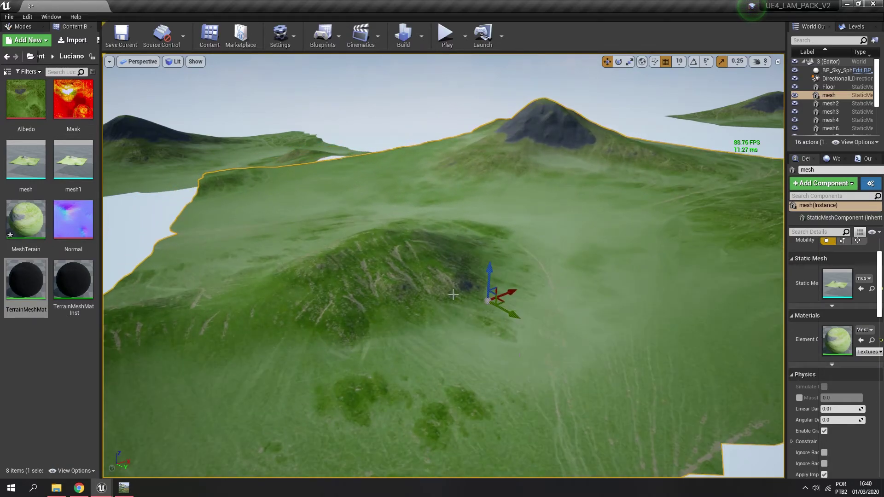
Open the selected tile's source mesh in the Static Mesh Editor and examine its LODs and detail settings.
{"action": "right_click", "coordinate": [419, 262]}
{"action": "left_click", "coordinate": [456, 159]}
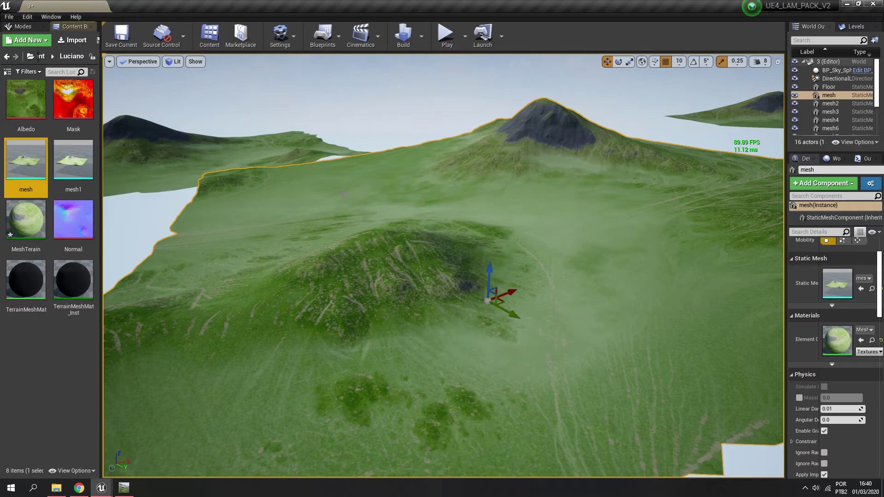
{"action": "double_click", "coordinate": [14, 155]}
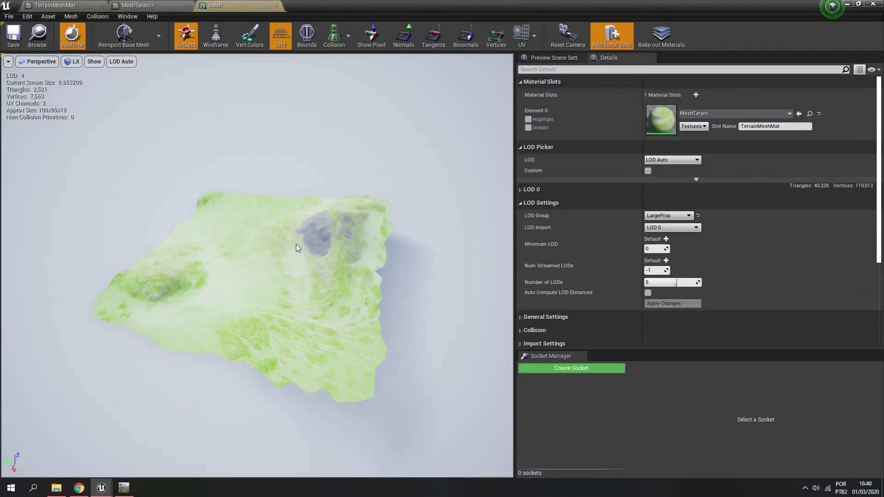
{"action": "scroll", "coordinate": [200, 283], "scroll_direction": "up", "scroll_amount": 5}
{"action": "scroll", "coordinate": [212, 285], "scroll_direction": "down", "scroll_amount": 7}
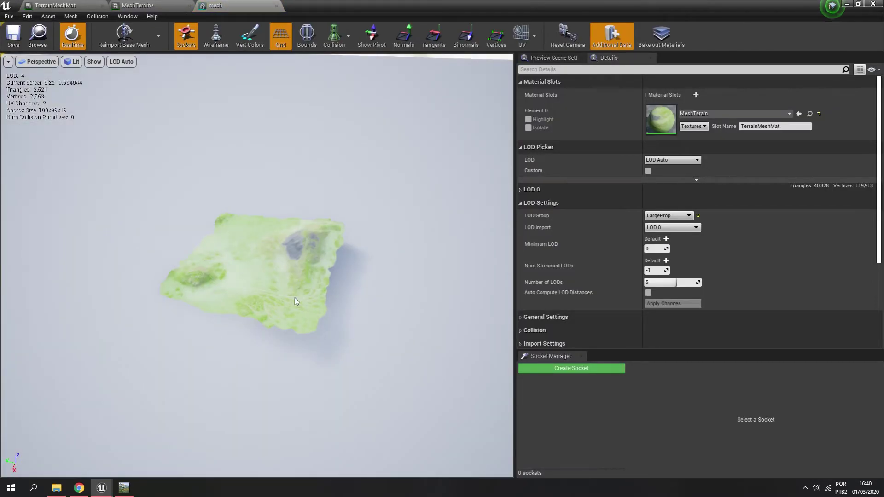
{"action": "scroll", "coordinate": [286, 296], "scroll_direction": "up", "scroll_amount": 5}
{"action": "scroll", "coordinate": [585, 248], "scroll_direction": "down", "scroll_amount": 5}
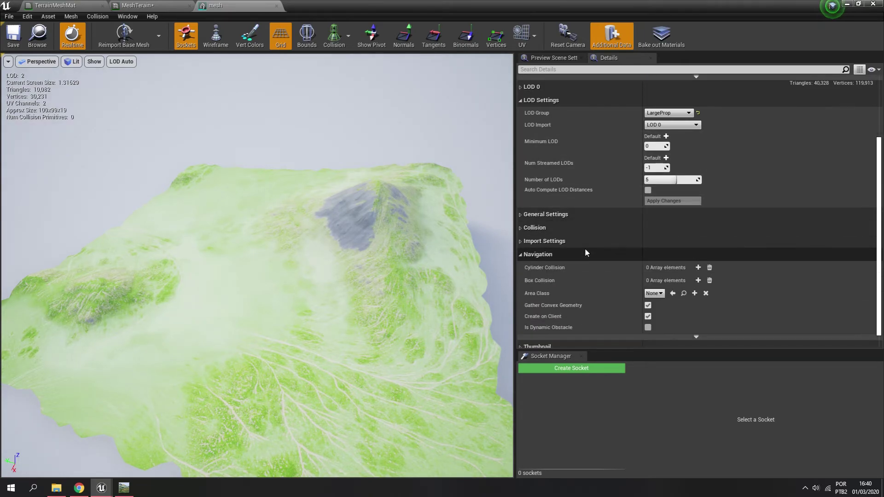
Switch the mesh preview to LOD 0 and expand that LOD's section and build settings to examine them.
{"action": "scroll", "coordinate": [545, 207], "scroll_direction": "up", "scroll_amount": 3}
{"action": "scroll", "coordinate": [545, 207], "scroll_direction": "up", "scroll_amount": 2}
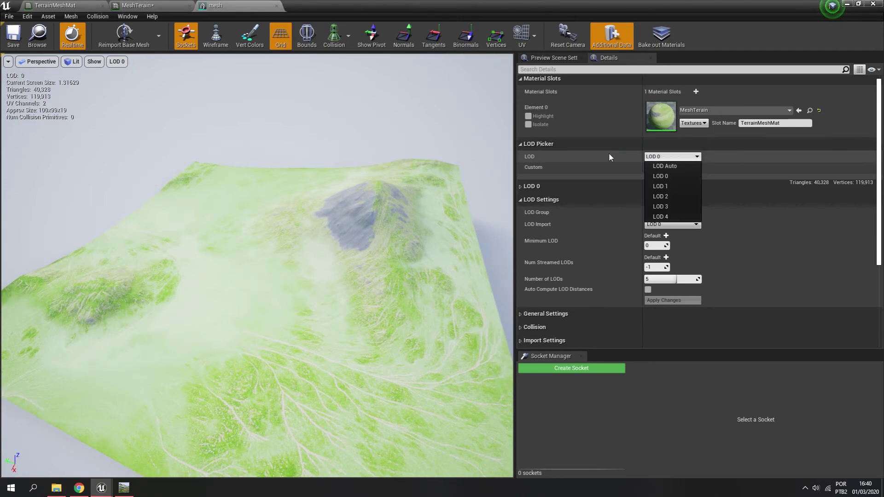
{"action": "left_click", "coordinate": [521, 186]}
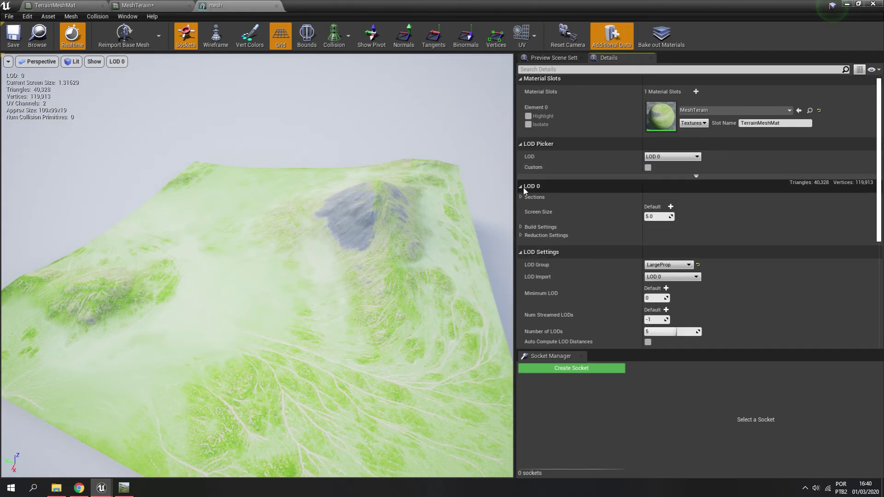
{"action": "left_click", "coordinate": [521, 228]}
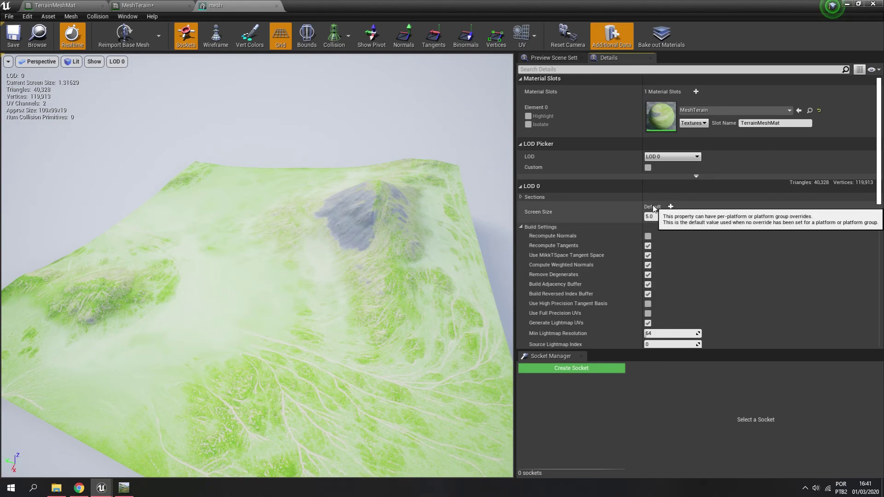
Preview LOD 1, LOD 2 and LOD 3 of the terrain mesh in turn to compare their screen sizes and triangle reduction.
{"action": "left_click", "coordinate": [671, 158]}
{"action": "left_click", "coordinate": [676, 187]}
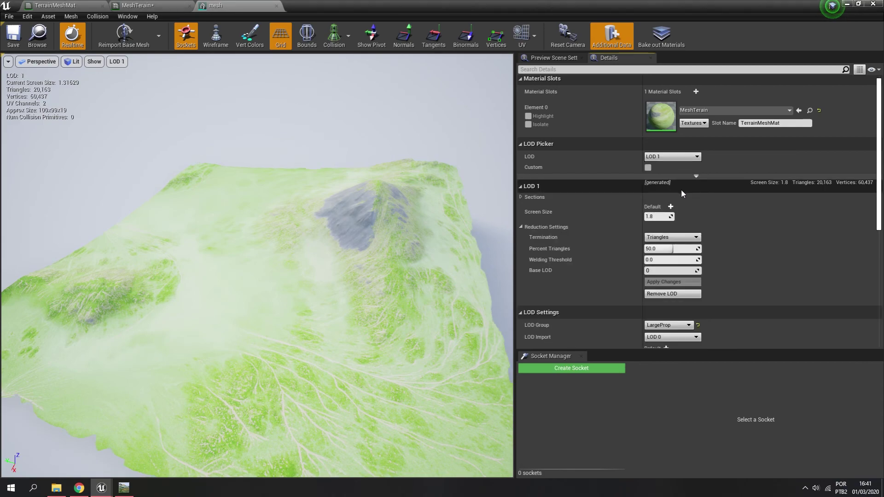
{"action": "left_click", "coordinate": [672, 158]}
{"action": "left_click", "coordinate": [660, 196]}
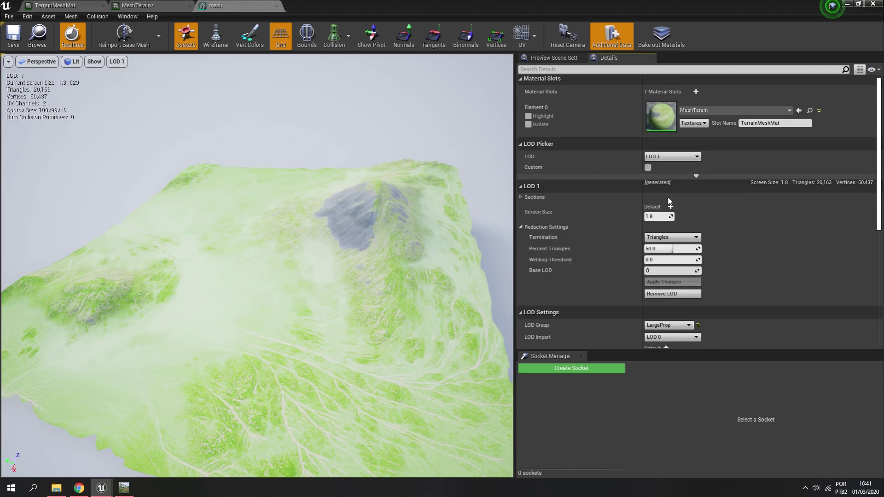
{"action": "left_click", "coordinate": [672, 157]}
{"action": "left_click", "coordinate": [669, 207]}
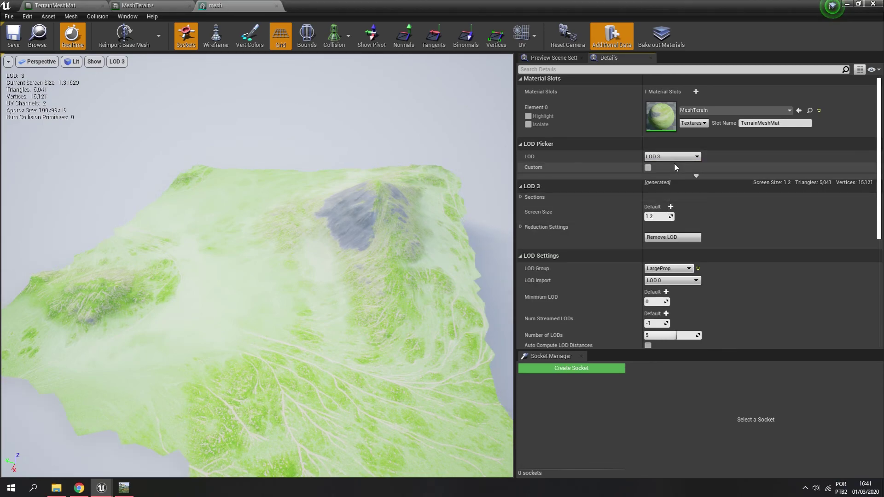